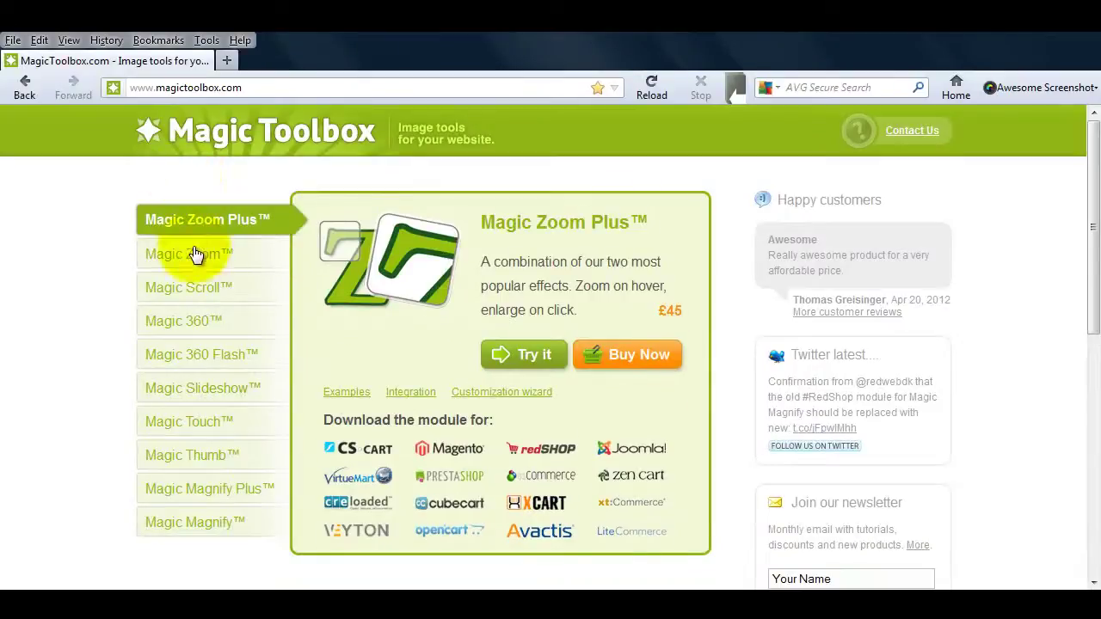
Navigate from Magic Thumb to its WordPress module page on Magic Toolbox.
click(204, 455)
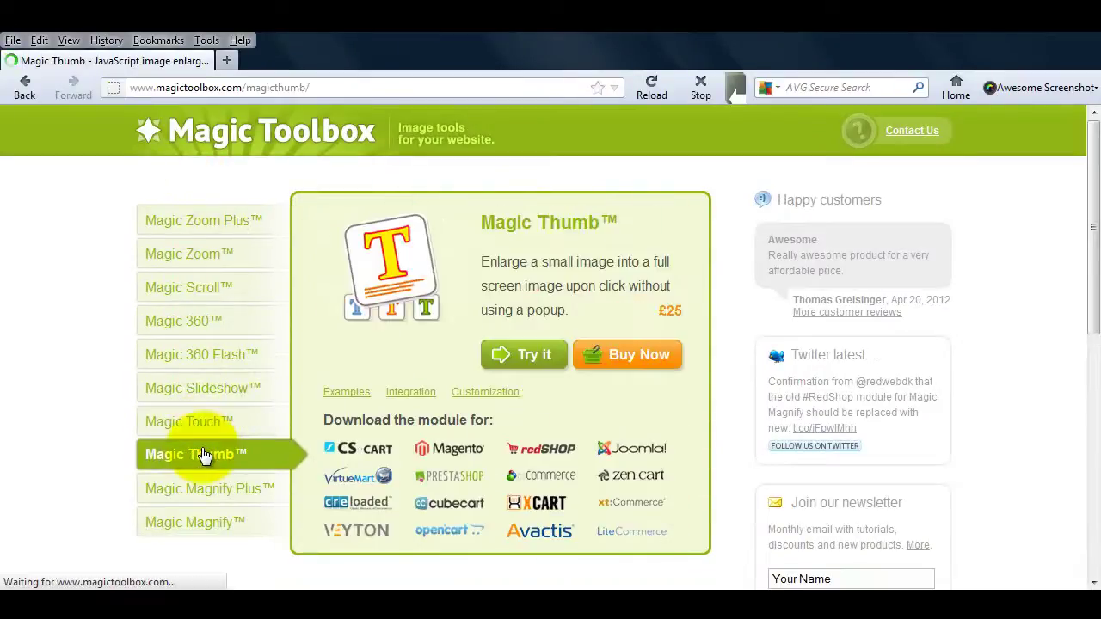
scroll(1022, 460, down, 2)
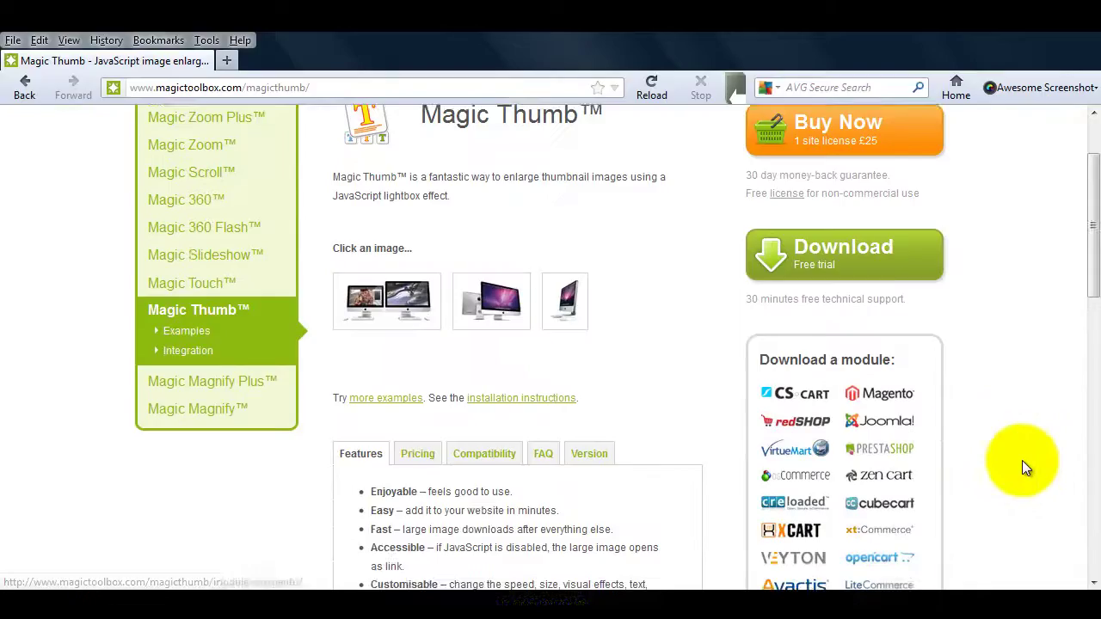
scroll(1022, 460, down, 2)
scroll(1018, 462, down, 2)
click(910, 418)
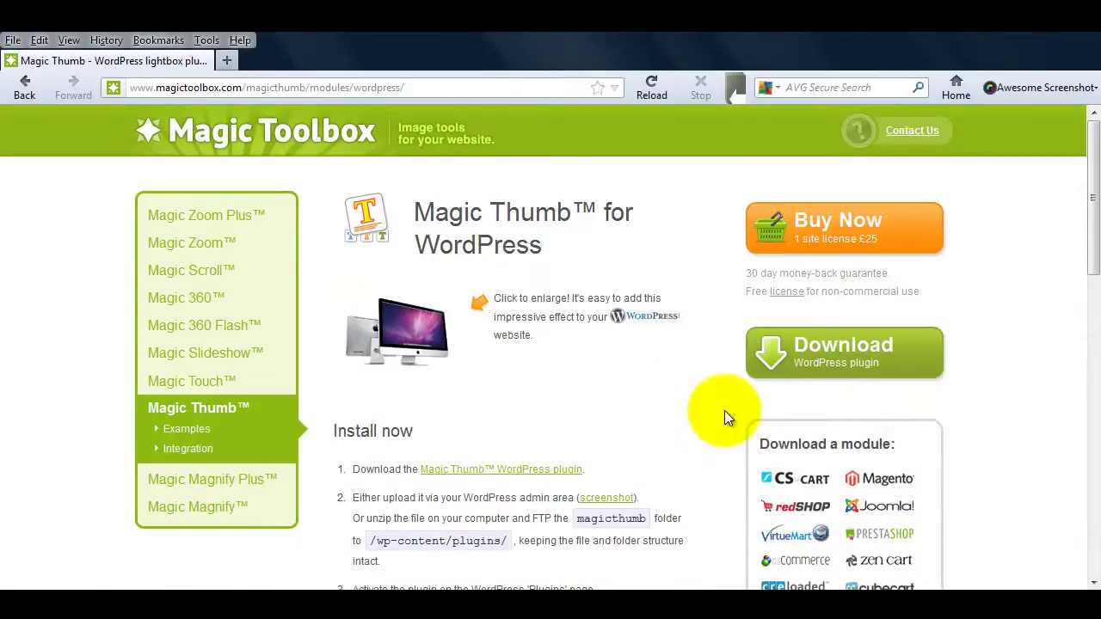
Try the iMac demo enlargement, then save mod_wordpress_magicthumb.zip to the computer.
click(406, 324)
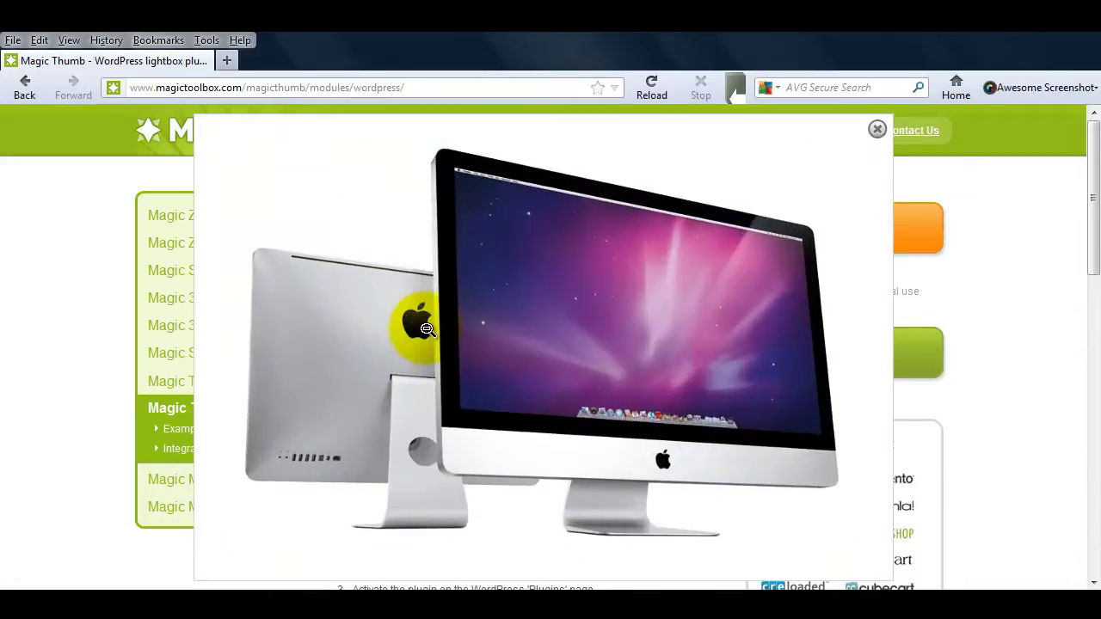
click(427, 329)
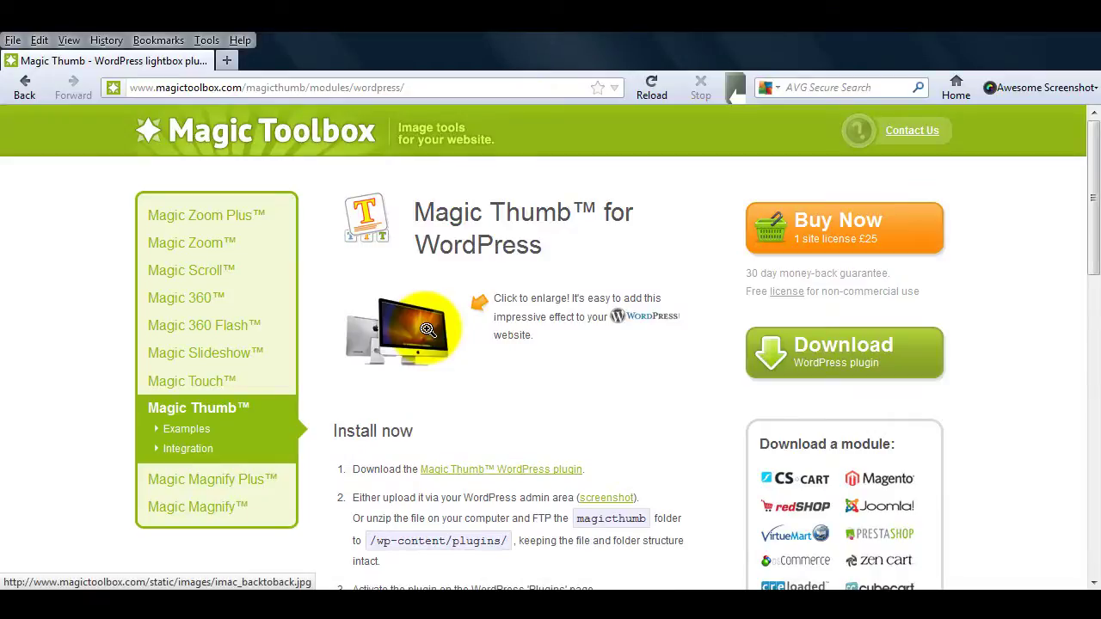
click(848, 358)
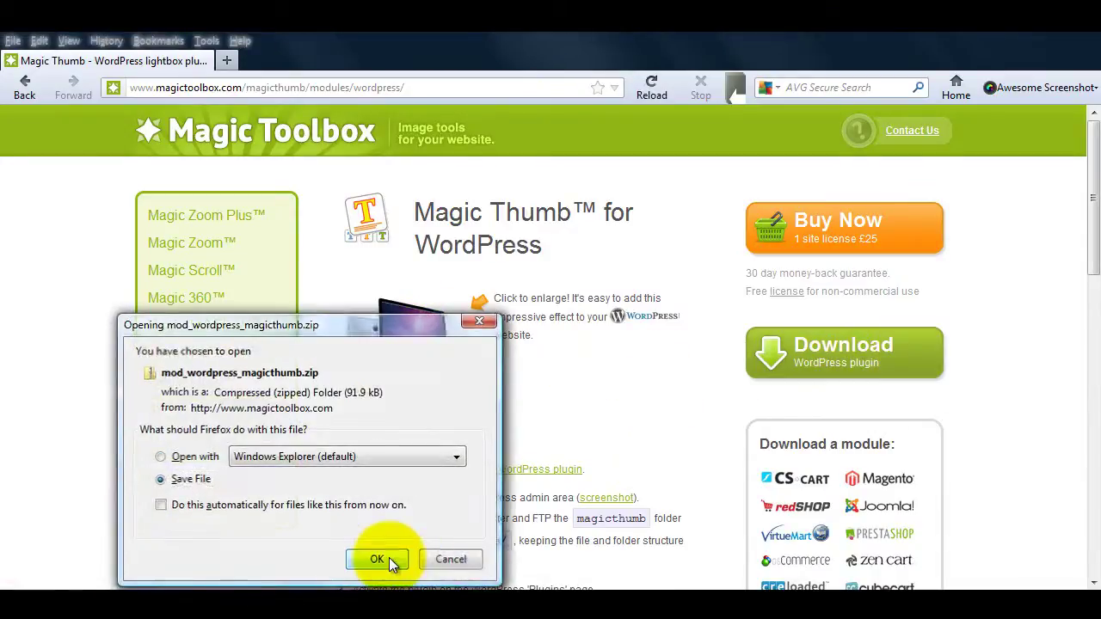
click(378, 559)
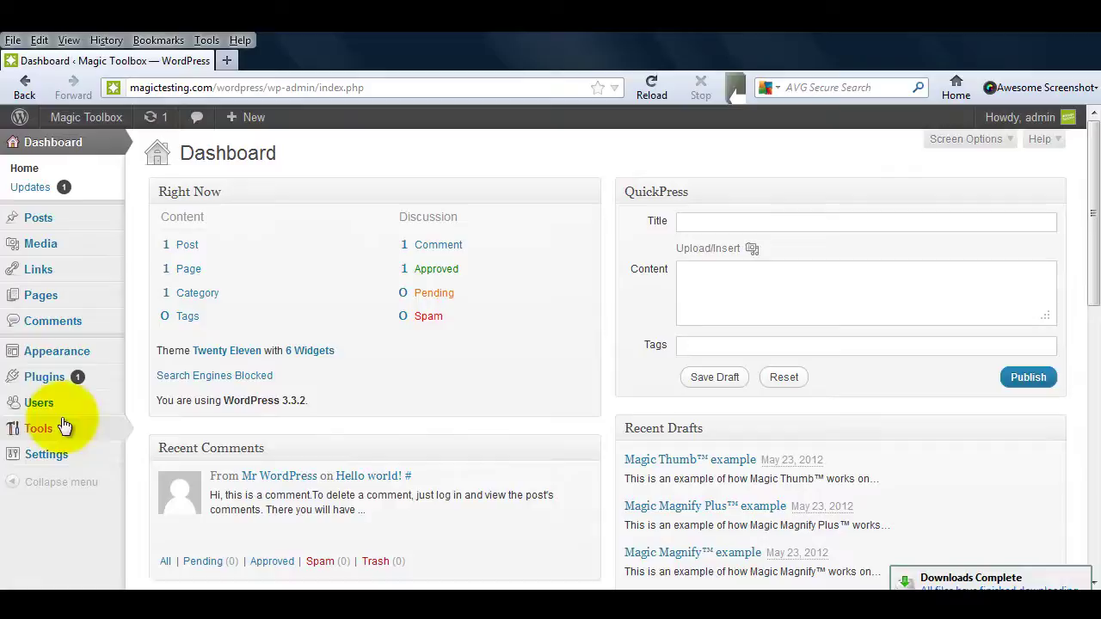
Choose the downloaded magicthumb zip under Plugins > Add New > Upload.
click(51, 381)
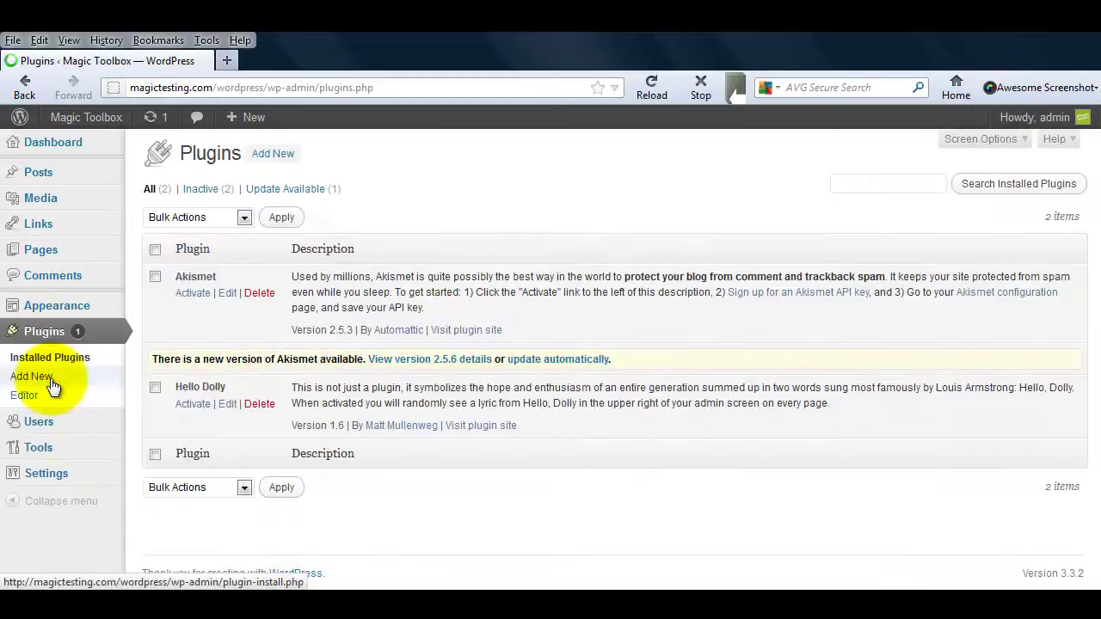
click(52, 383)
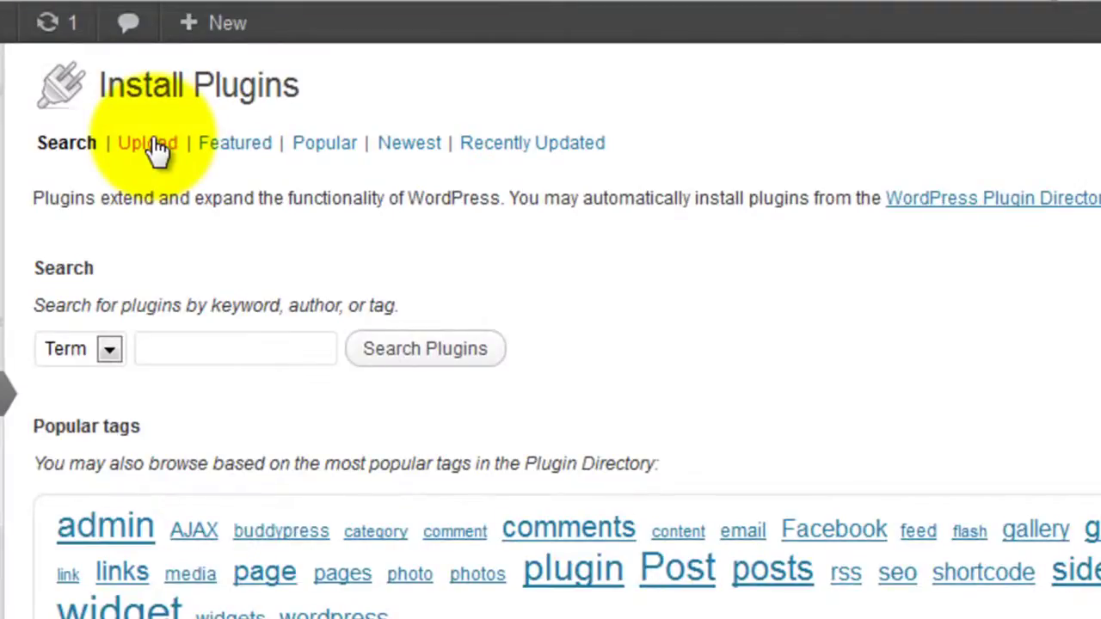
click(155, 143)
click(292, 311)
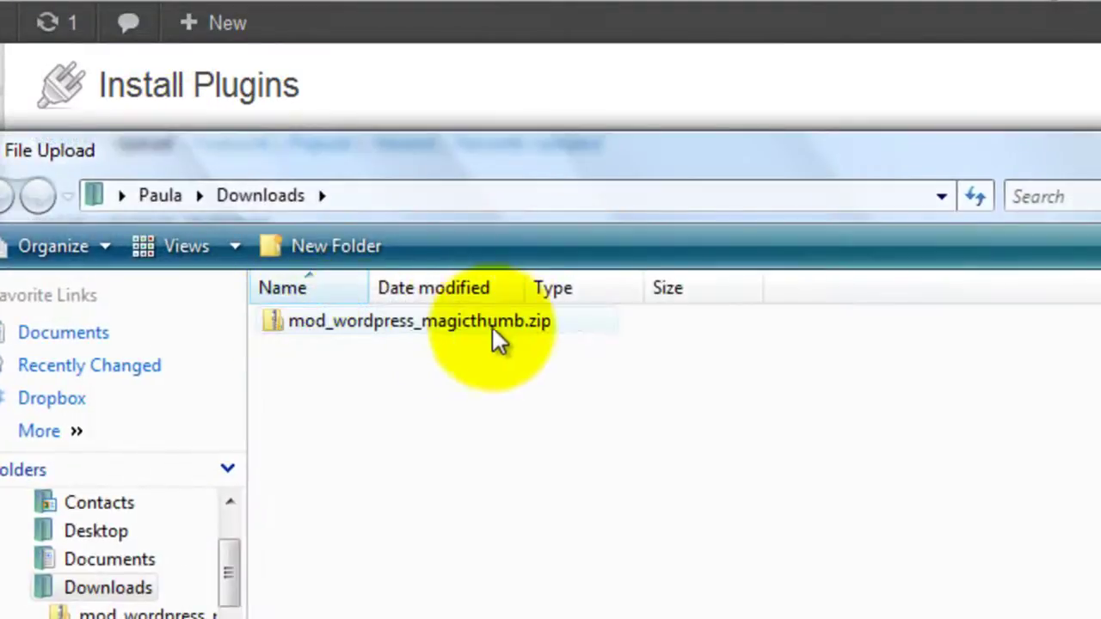
click(511, 324)
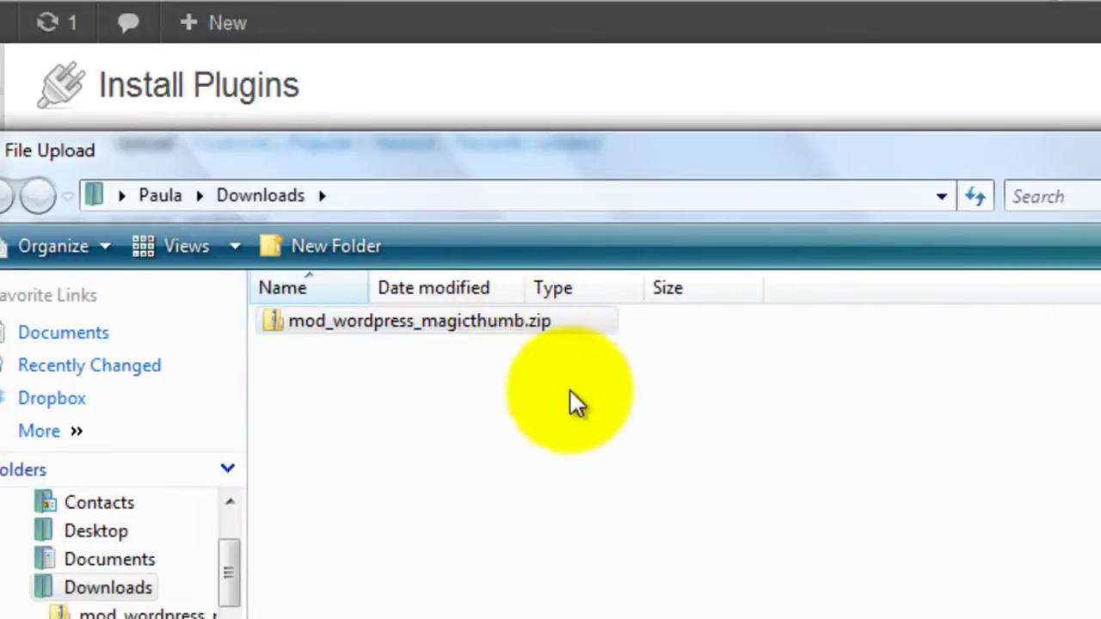
key(Return)
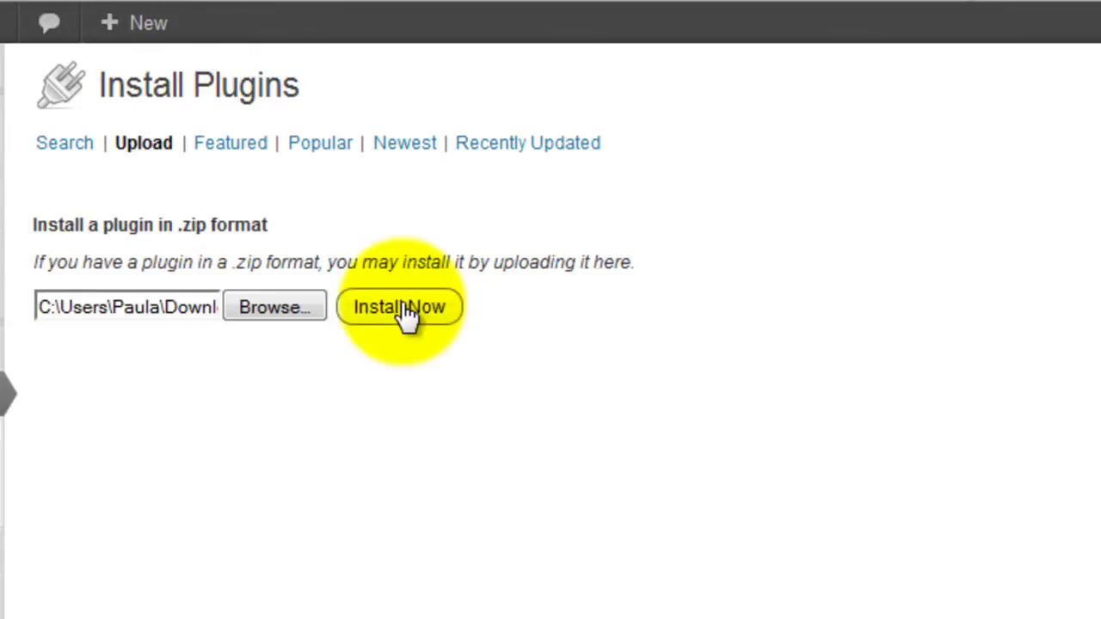
Install and activate the Magic Thumb plugin from the uploaded zip.
click(404, 312)
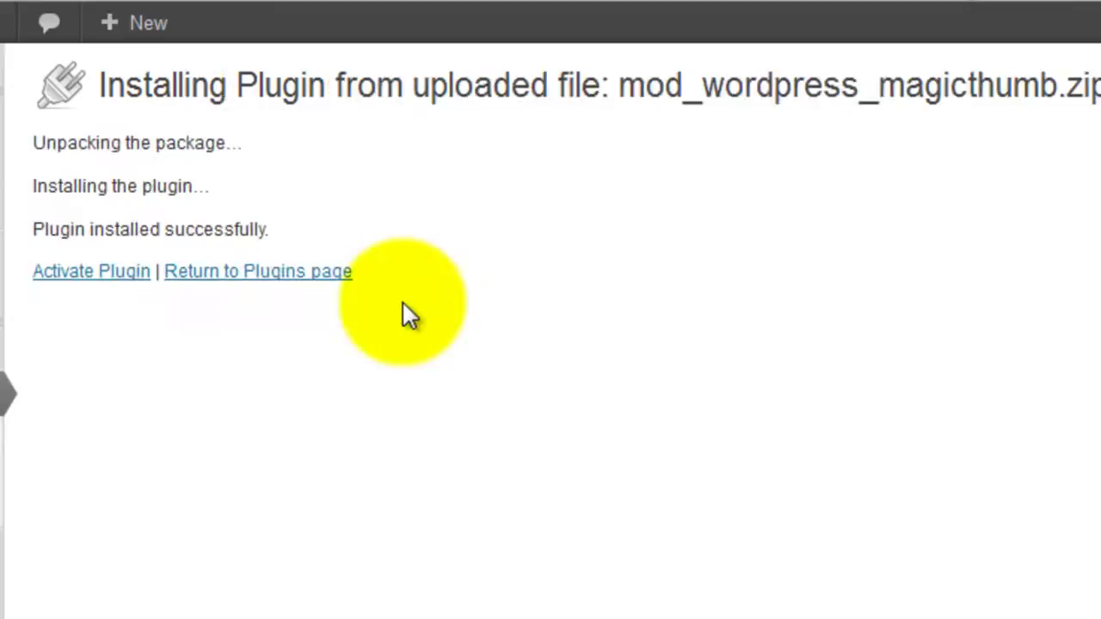
click(76, 275)
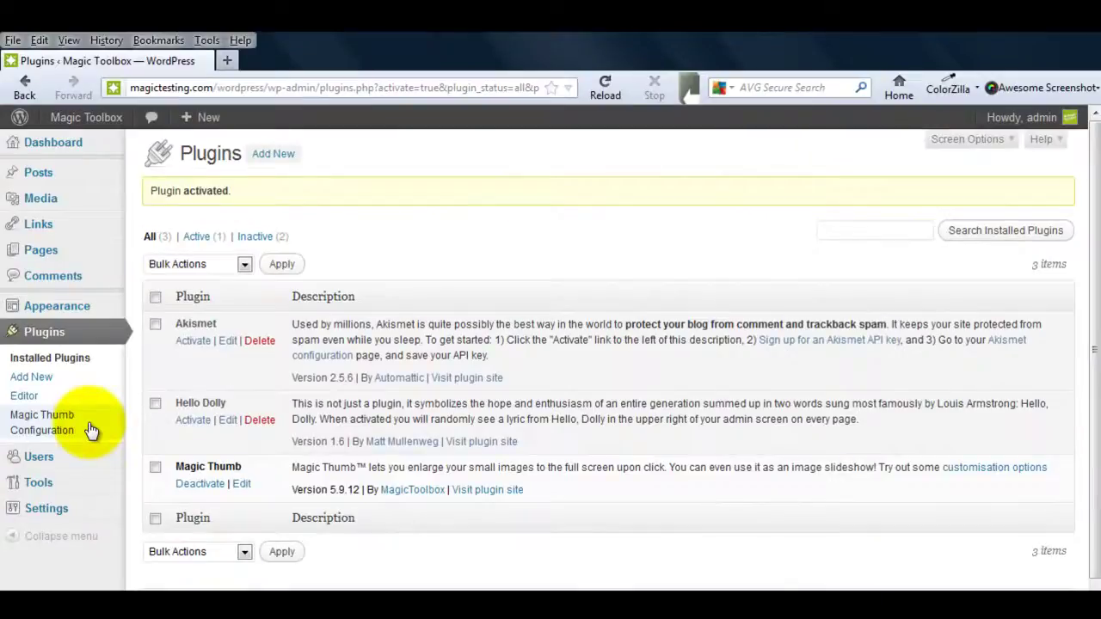
mouse_move(38, 173)
click(65, 175)
Edit the Magic Thumb™ example post and browse its Media Library.
click(215, 278)
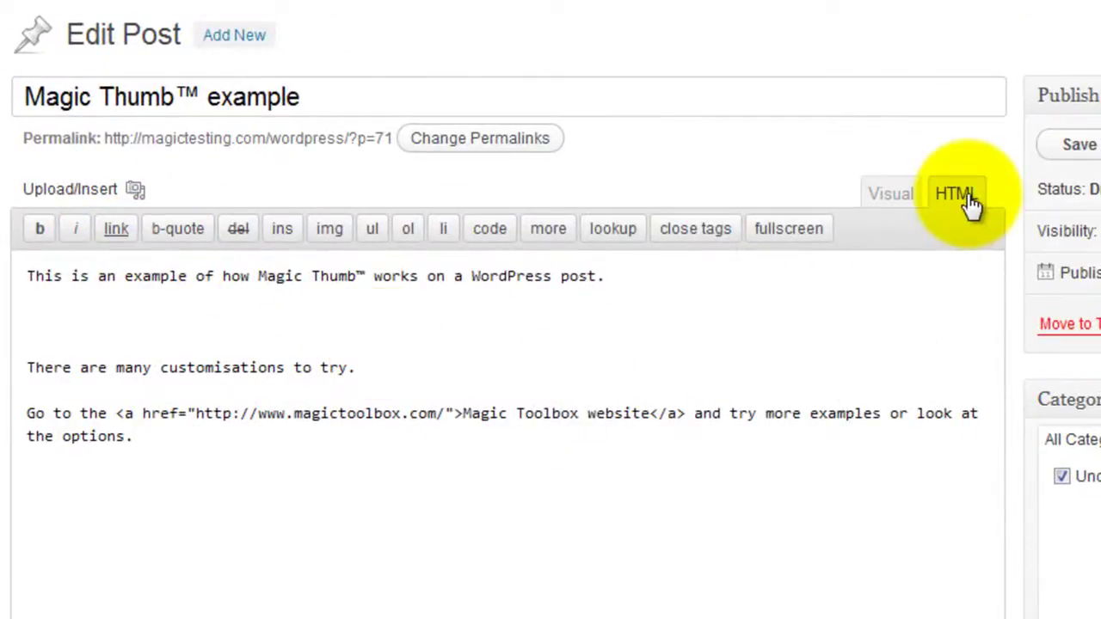
click(134, 191)
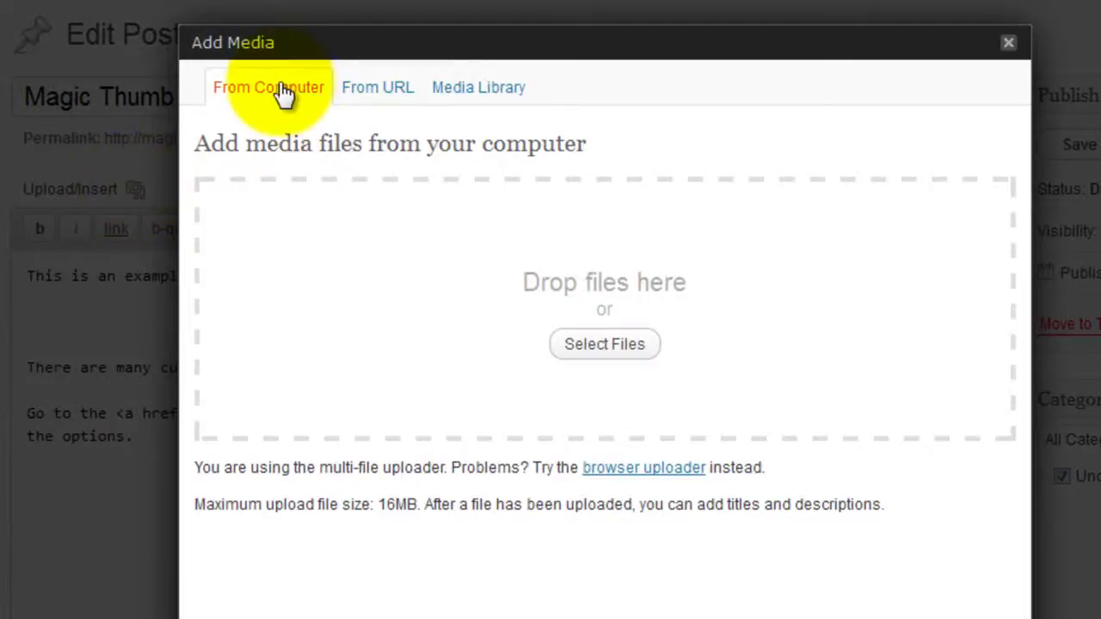
click(487, 95)
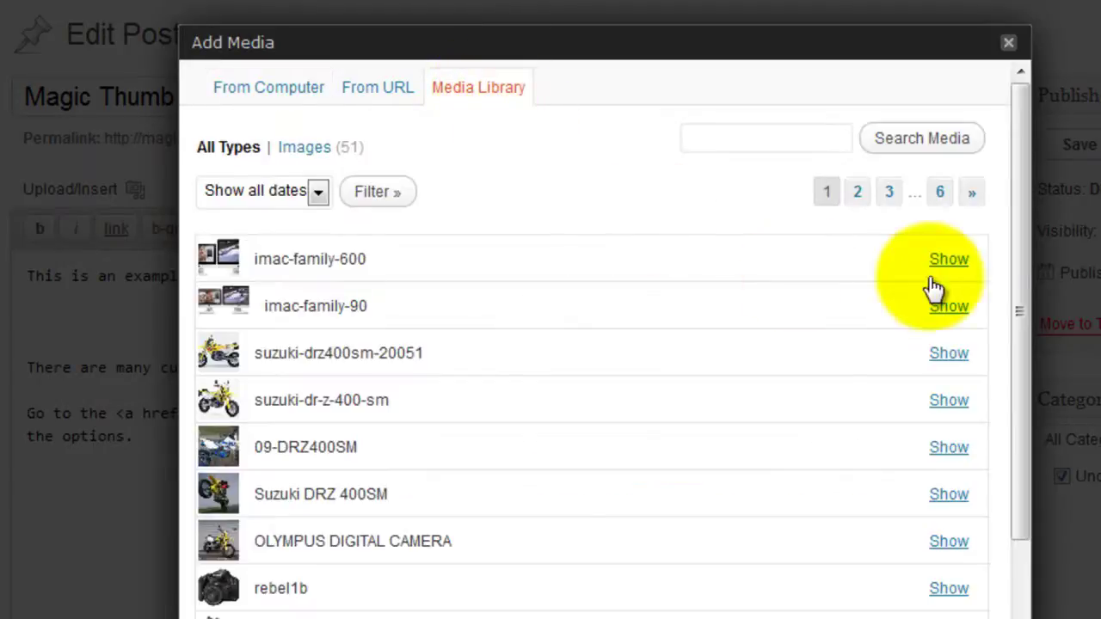
Retitle imac-family-600 'Enlarge any image with Magic Thumb' and choose Medium size.
click(951, 259)
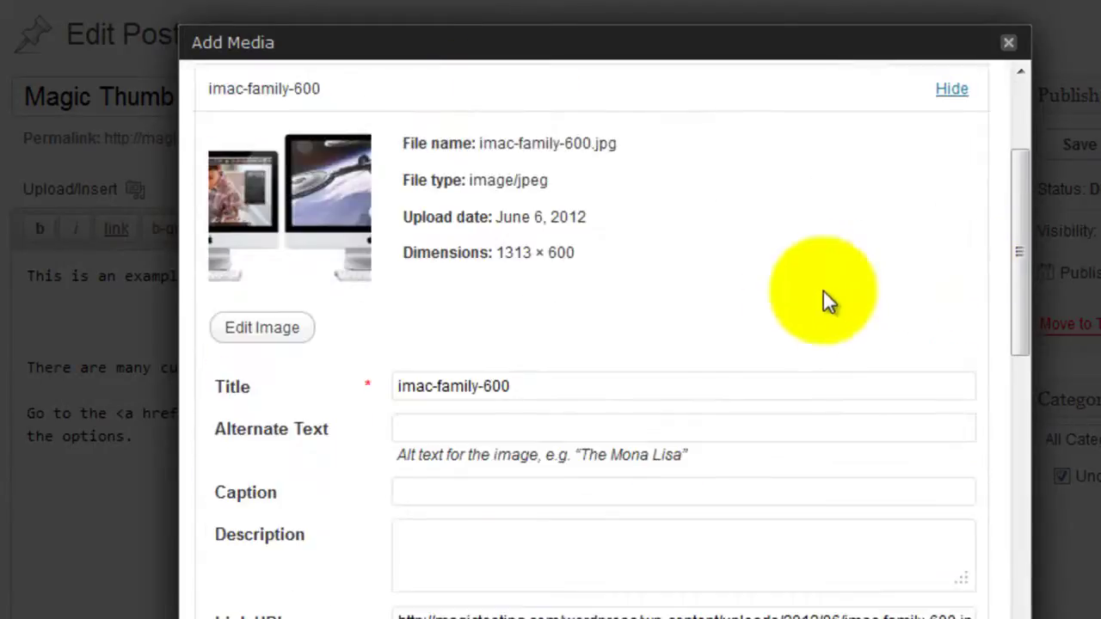
drag(541, 386, 338, 385)
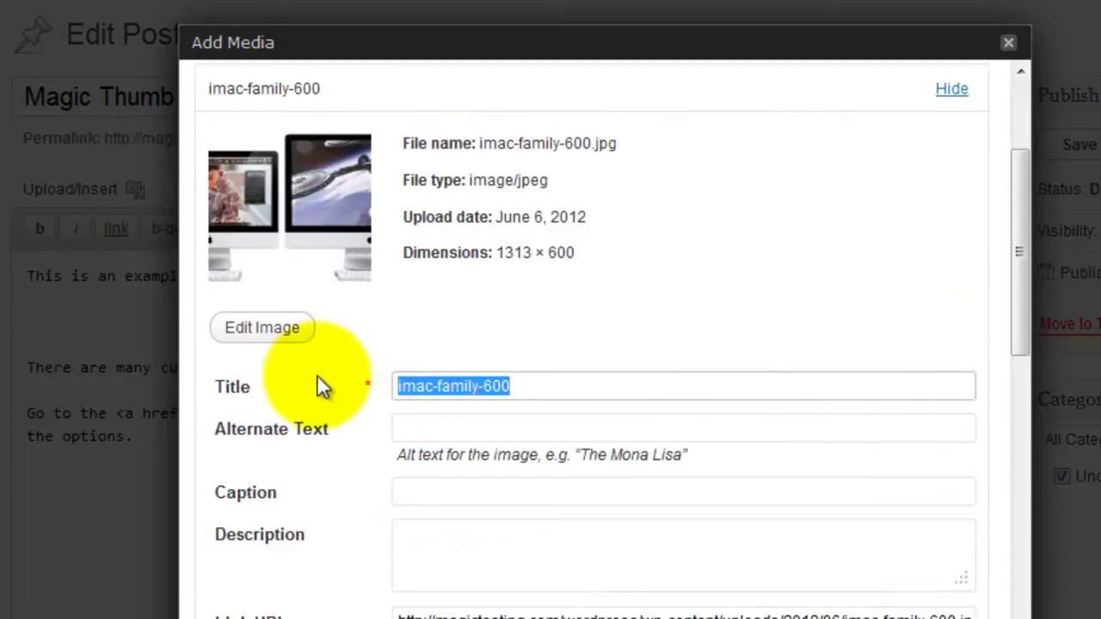
text(Enlarge any image with Magic Thumb)
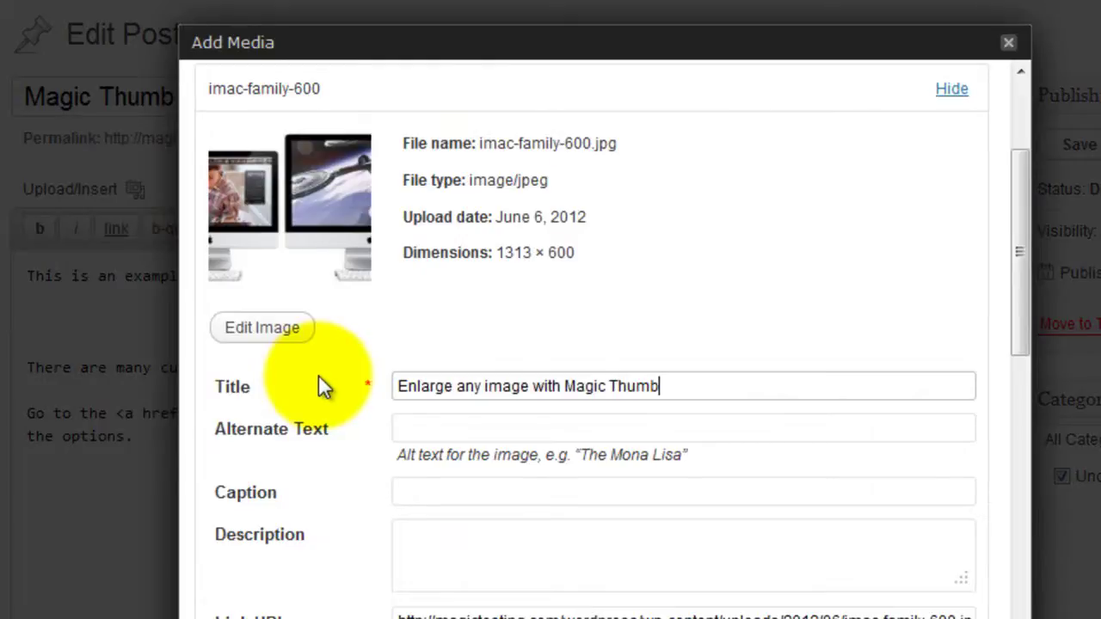
scroll(344, 411, down, 1)
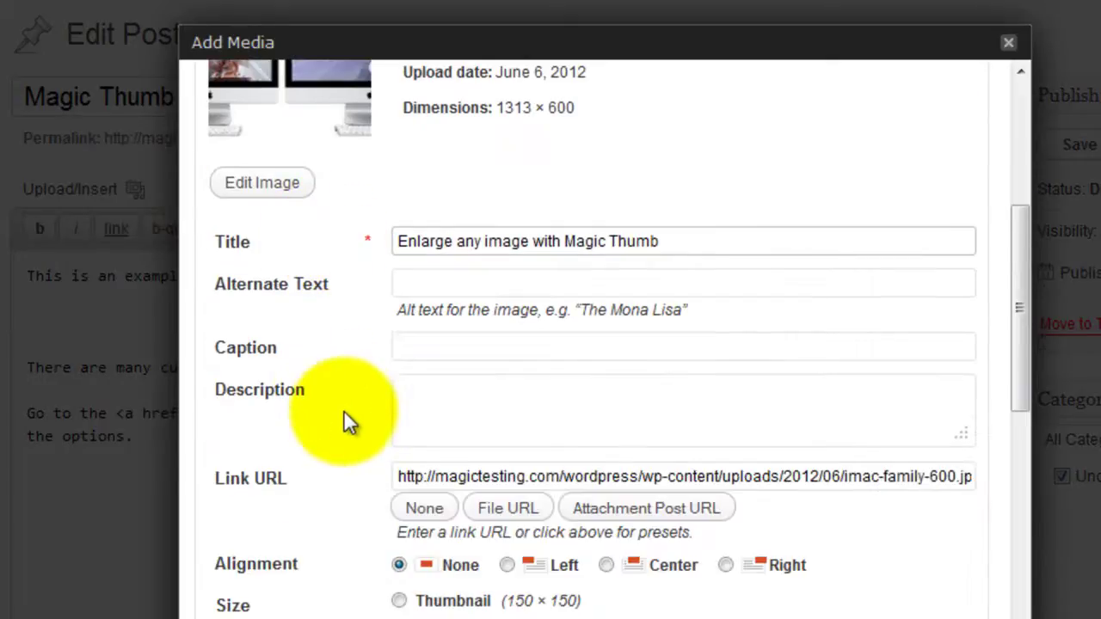
scroll(343, 403, down, 1)
scroll(361, 408, down, 1)
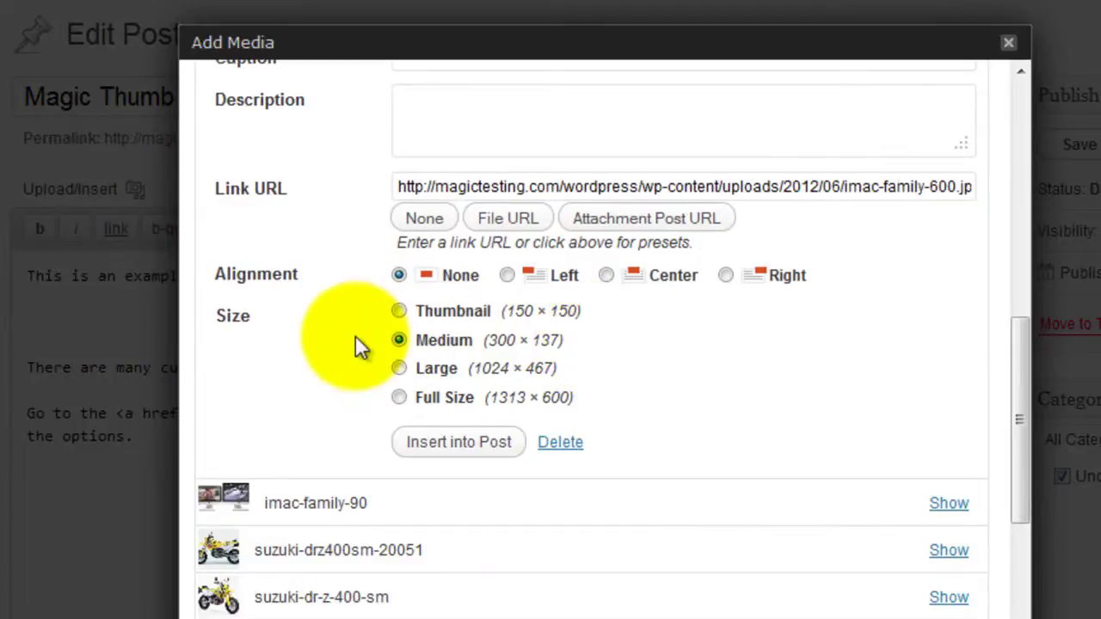
Insert the iMac image into the post and delete its img class attribute.
click(453, 444)
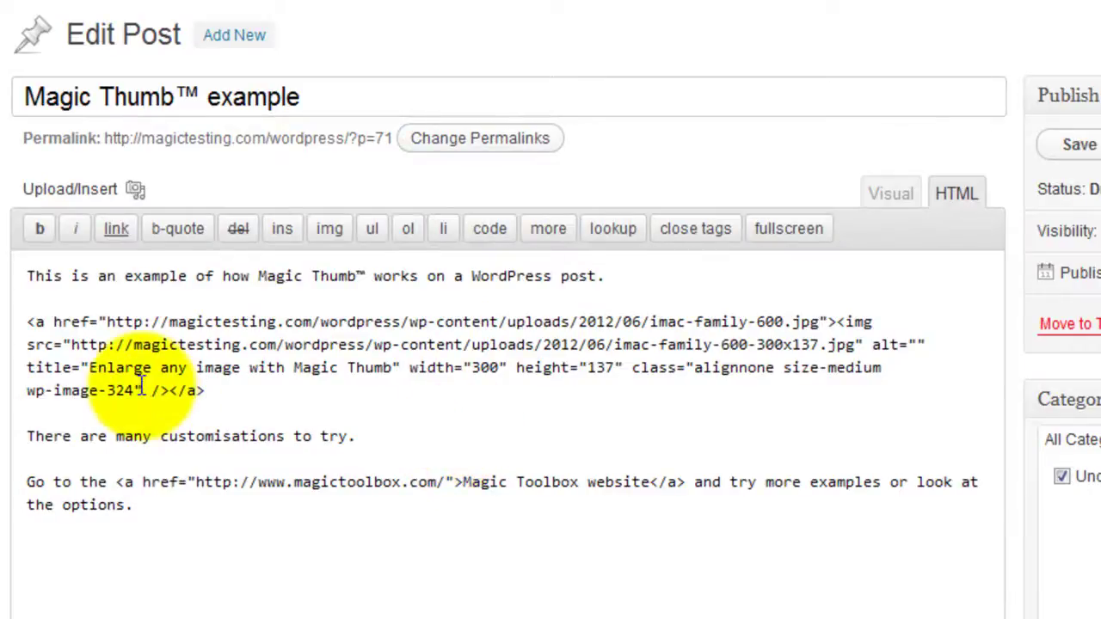
mouse_move(141, 389)
mouse_down()
mouse_move(627, 381)
mouse_move(630, 368)
mouse_up()
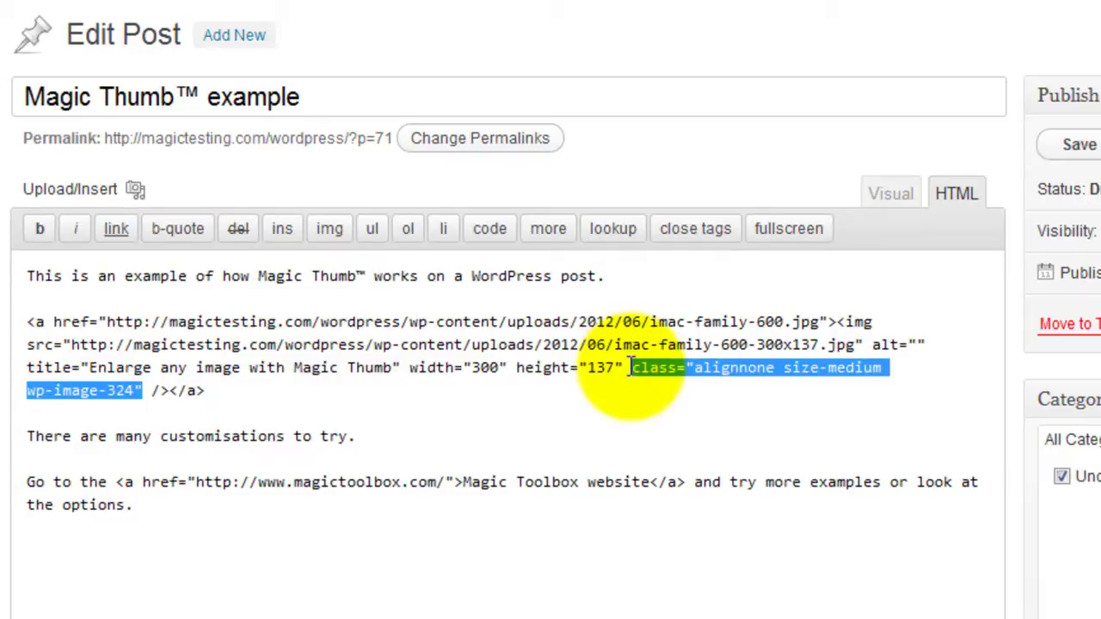
key(Delete)
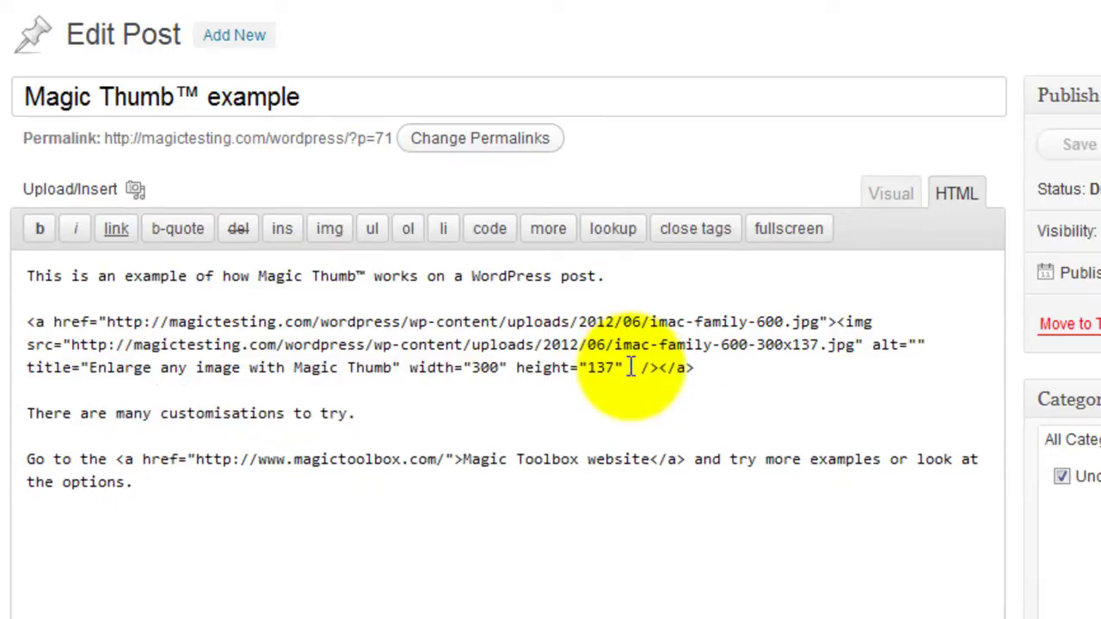
key(Delete)
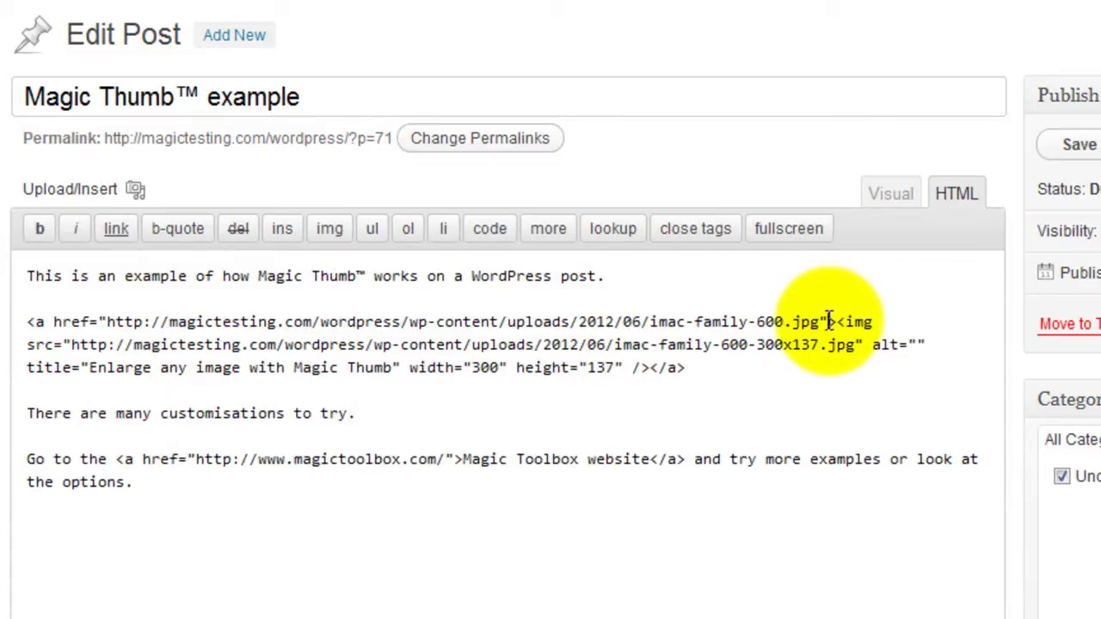
Add class="MagicThumb" to the image link and save the draft.
click(828, 322)
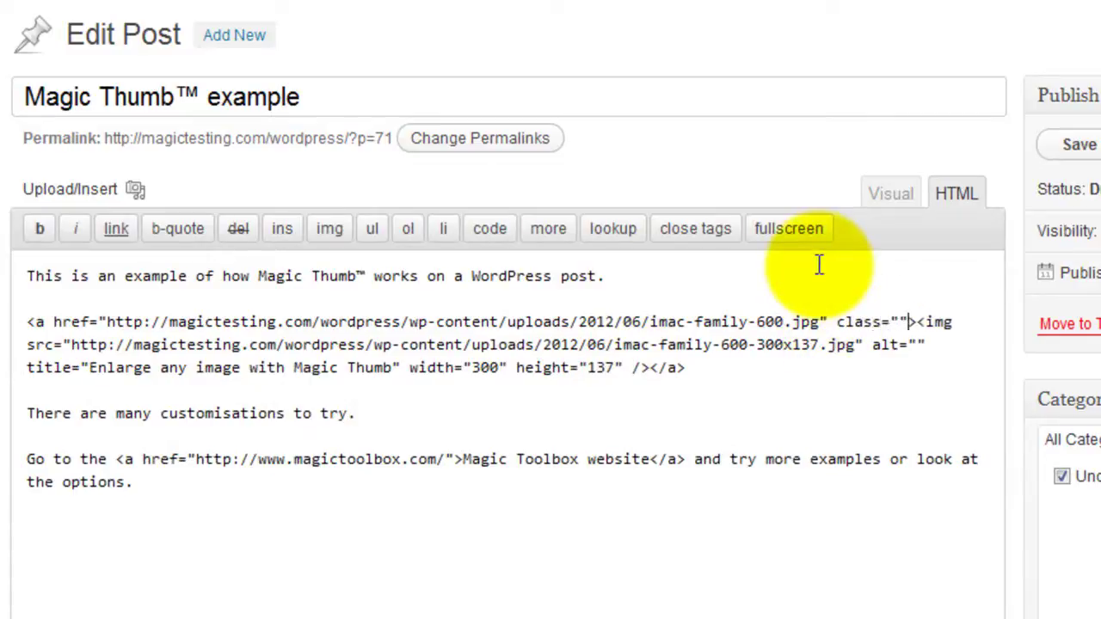
text(MagicT)
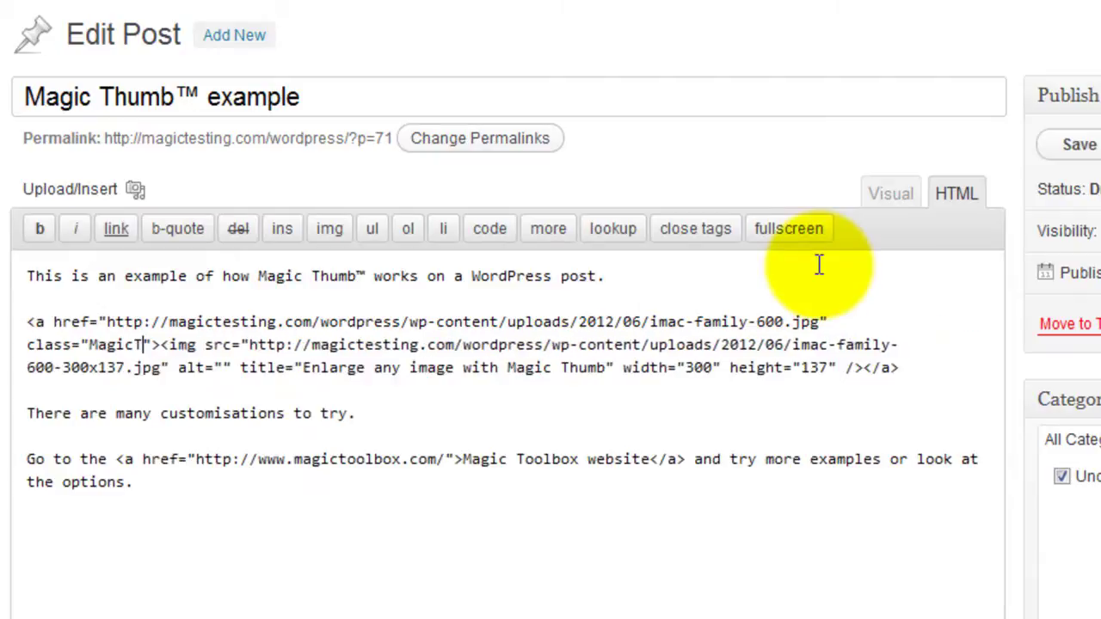
text(humb)
click(800, 150)
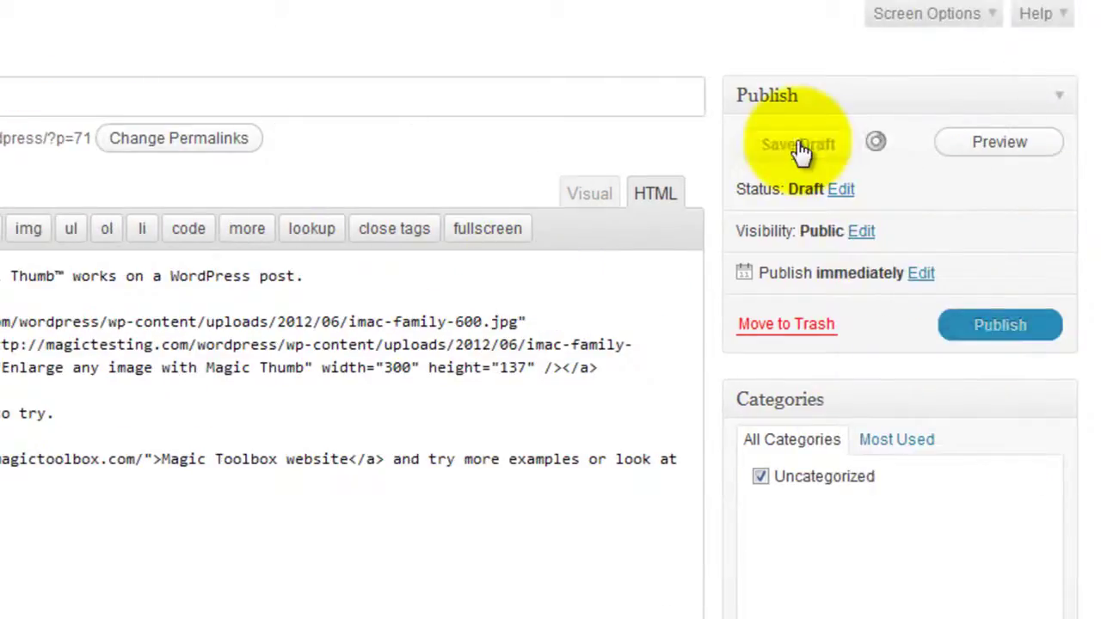
Preview the draft, enlarging and closing the iMac image three times, then return to the editor.
click(1000, 142)
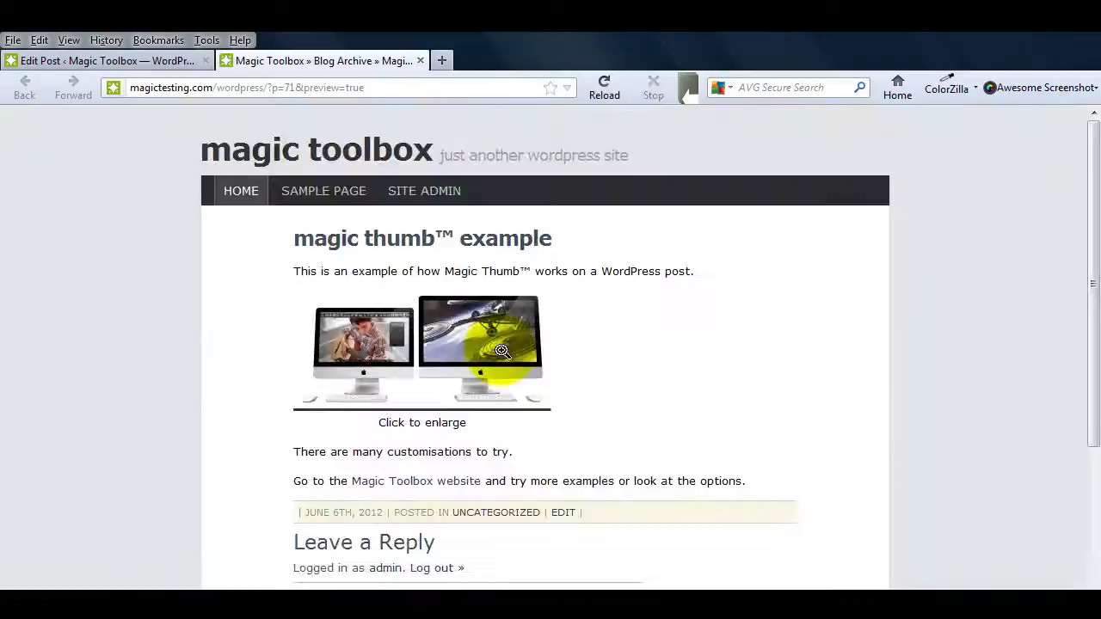
click(469, 344)
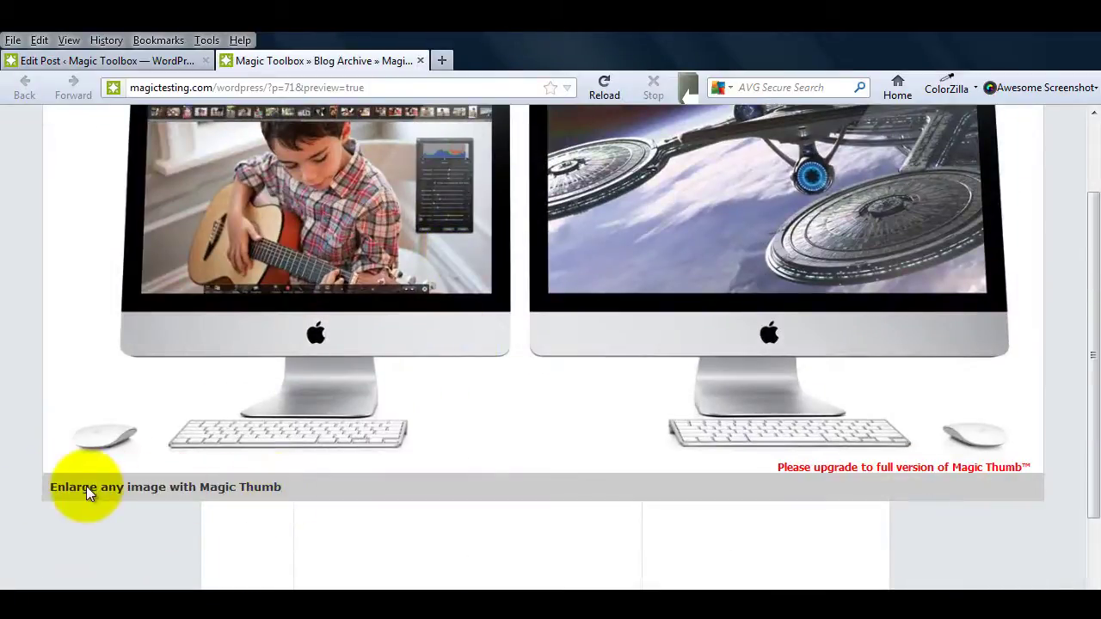
click(335, 357)
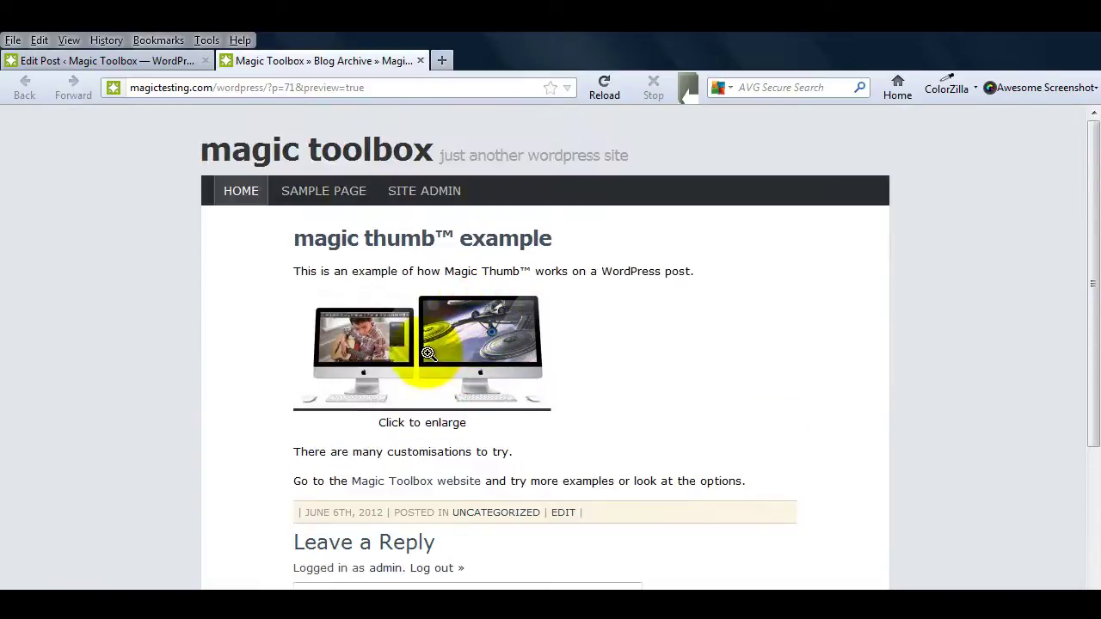
click(426, 353)
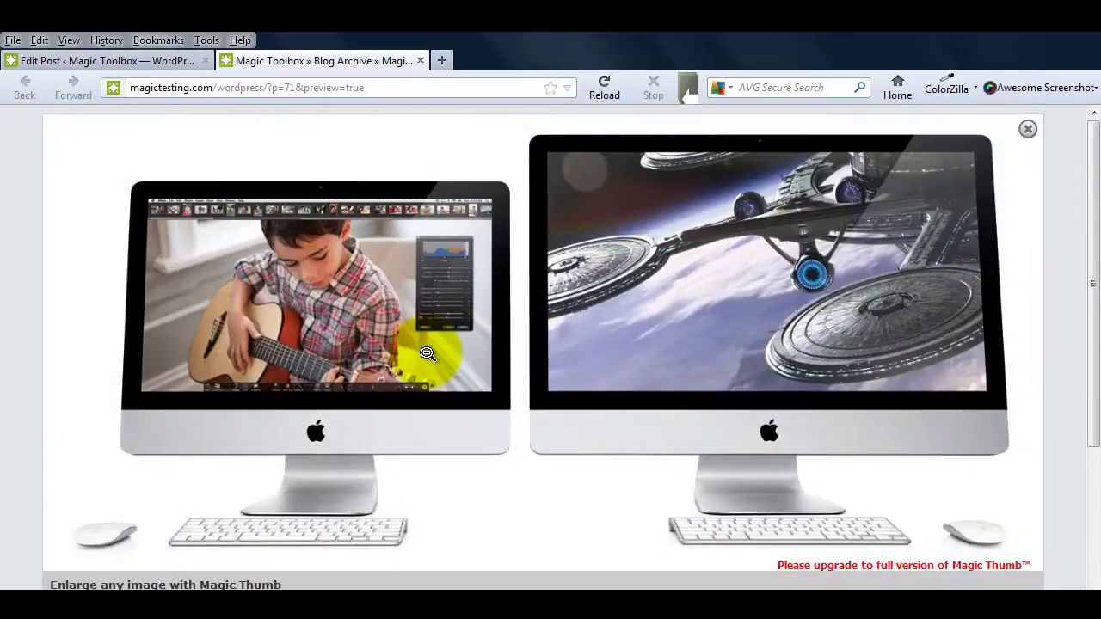
click(427, 353)
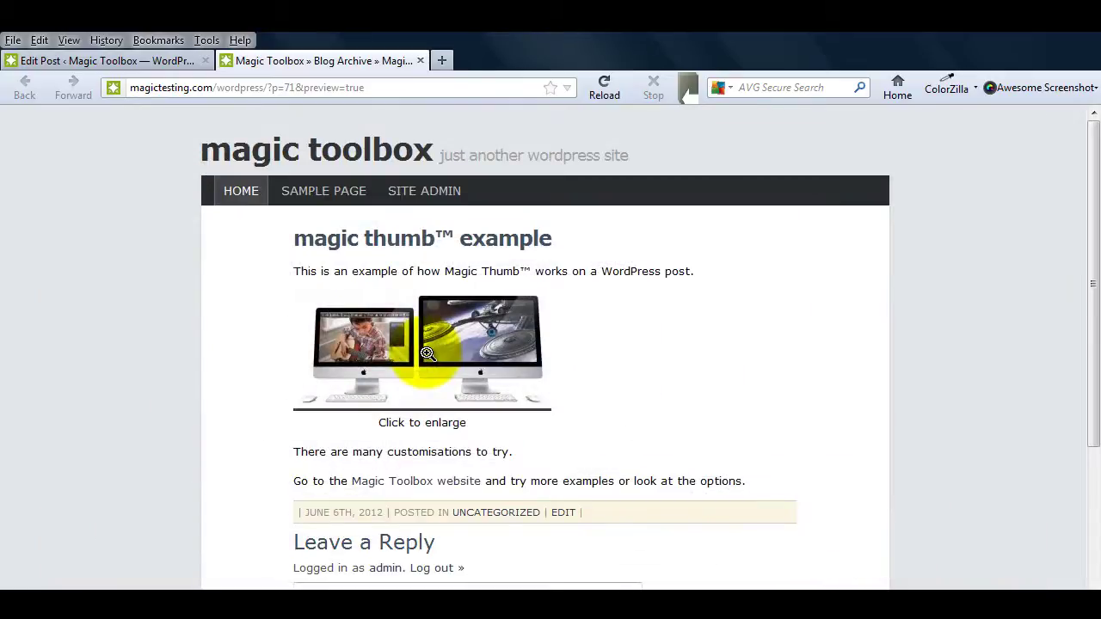
click(426, 353)
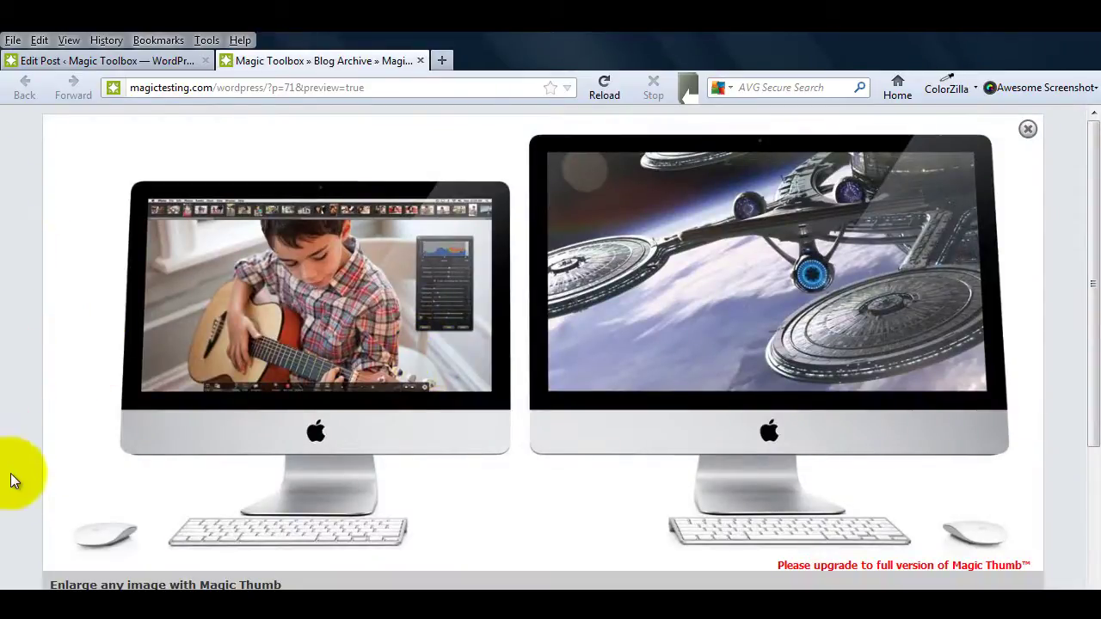
click(264, 327)
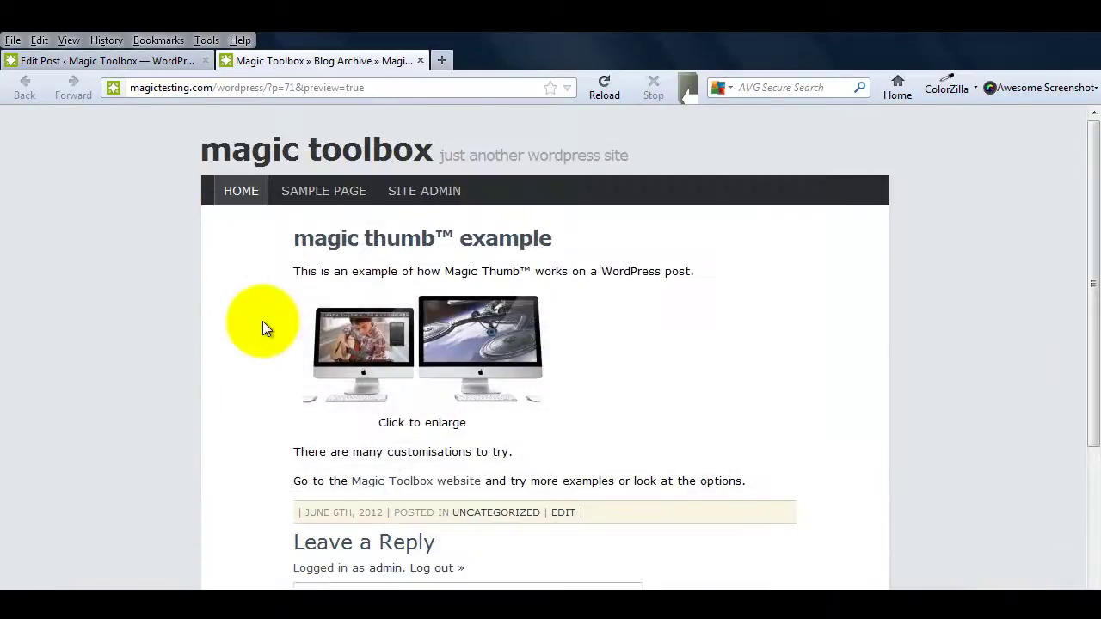
click(130, 60)
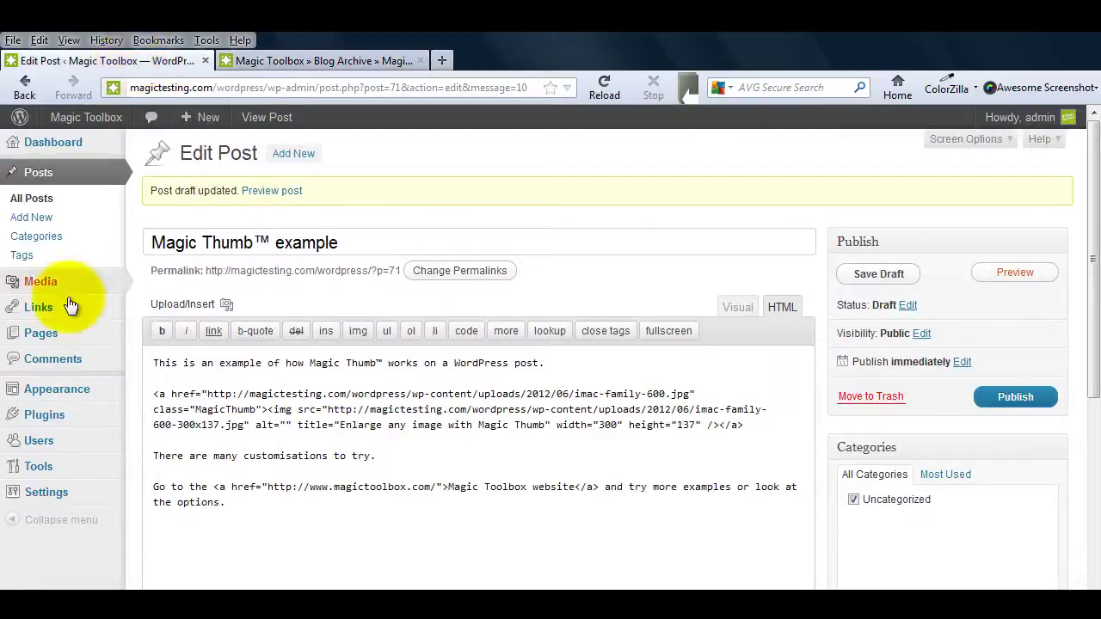
Set Magic Thumb's expanding and restoring image effects both to Elastic.
click(44, 416)
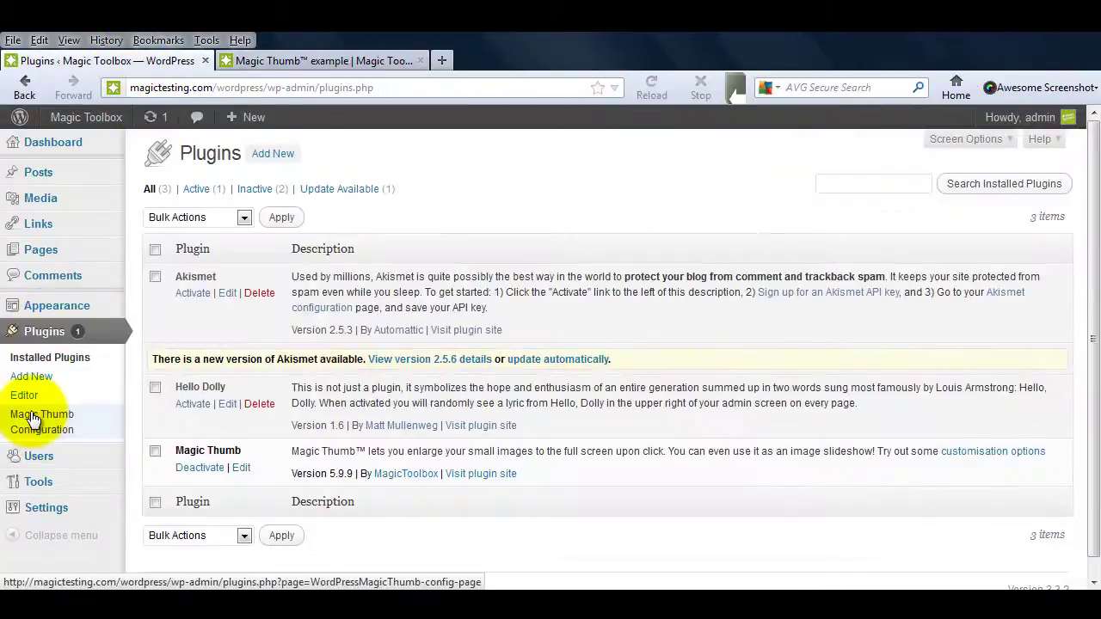
click(54, 422)
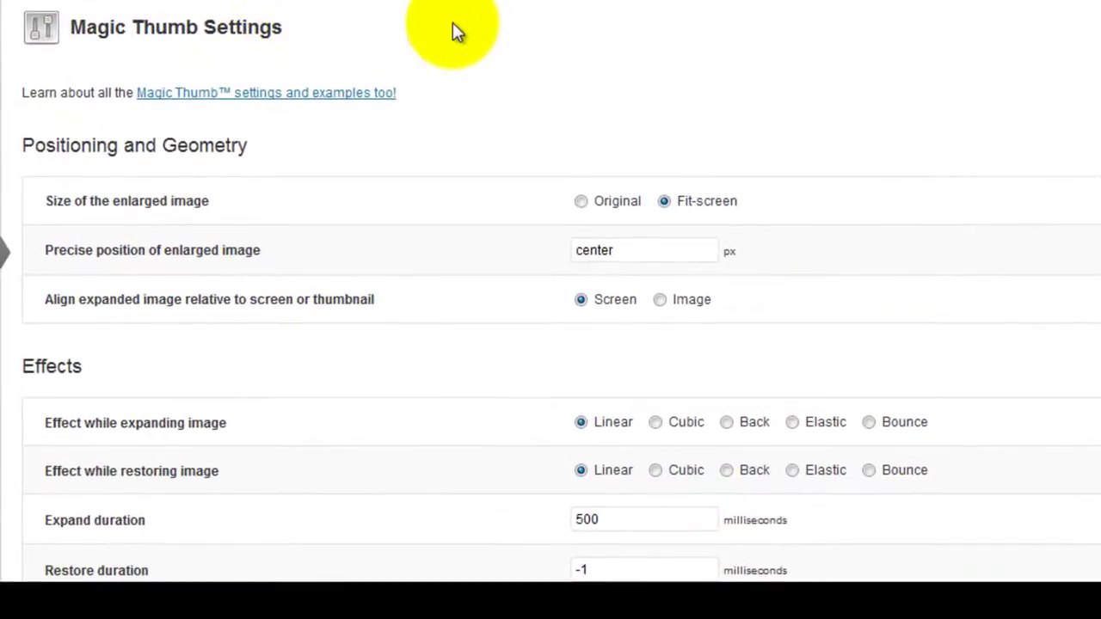
scroll(964, 120, down, 3)
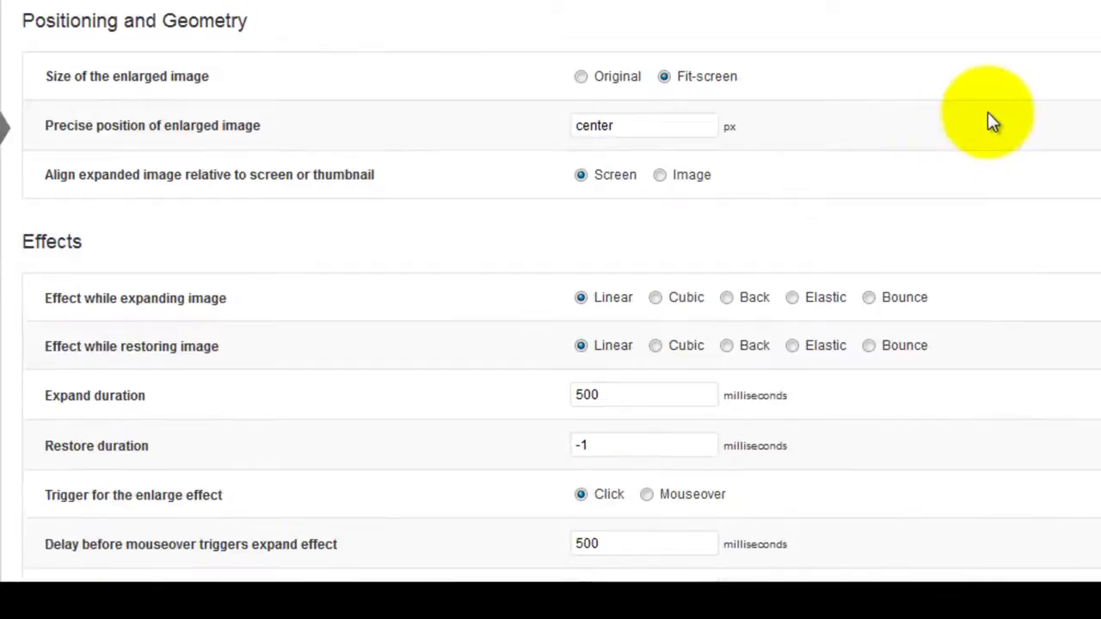
scroll(989, 120, down, 3)
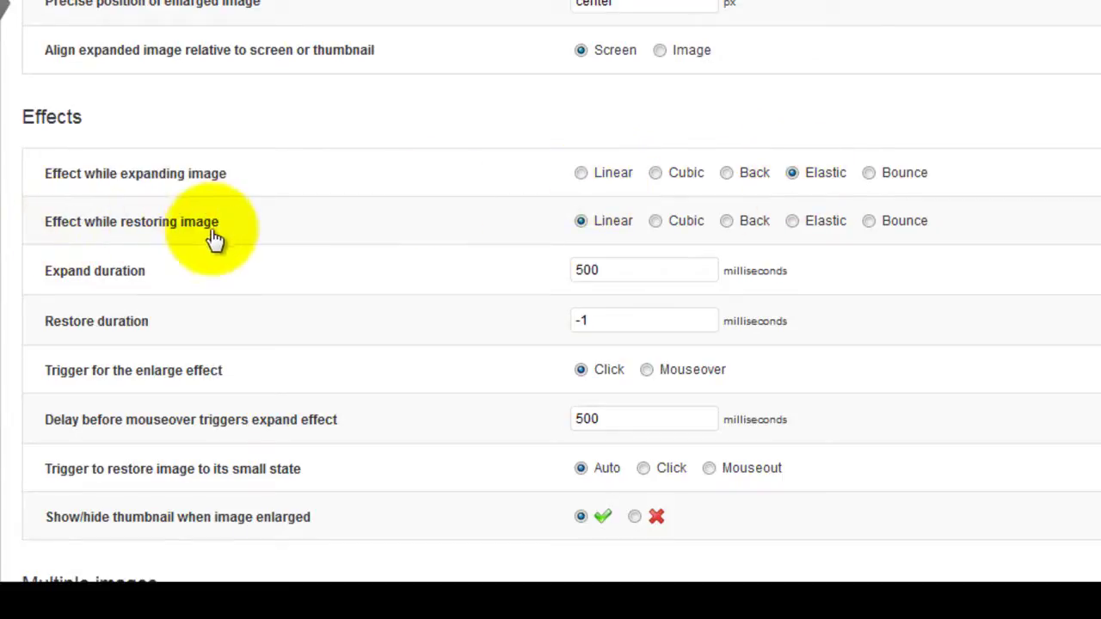
click(793, 222)
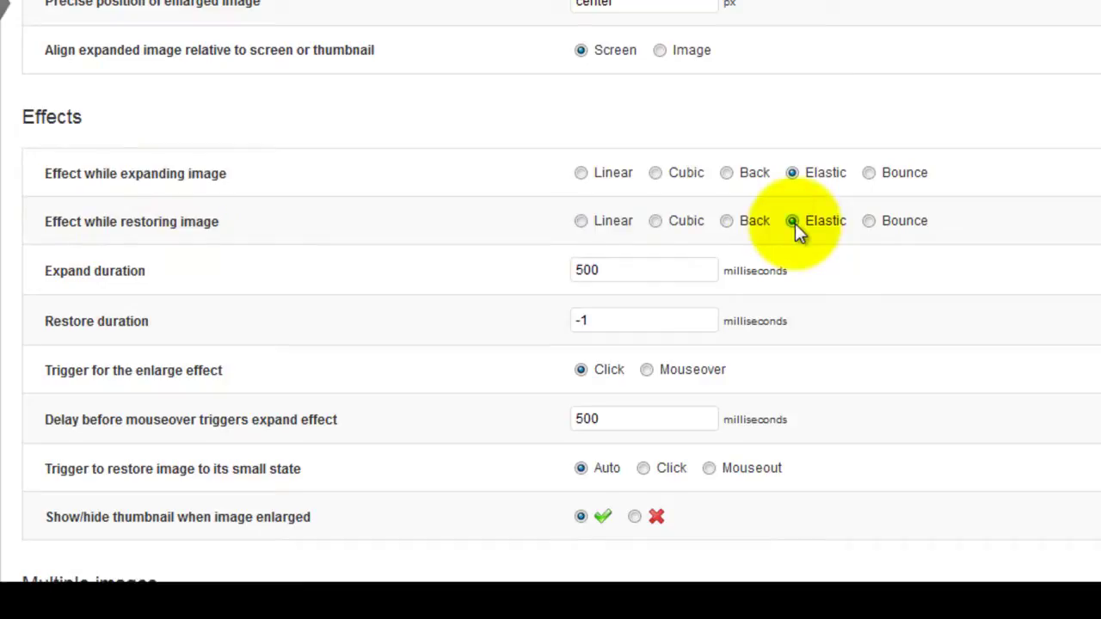
Set background opacity to 55, keep the #000000 fade colour, and save the settings.
scroll(1035, 356, down, 5)
scroll(1035, 356, down, 5)
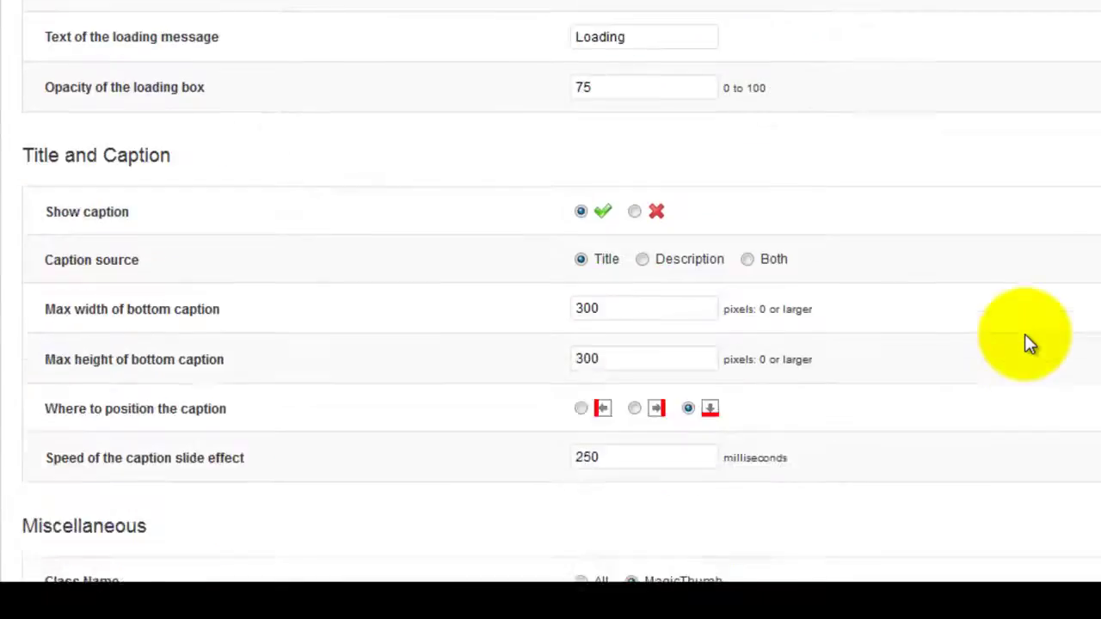
scroll(1027, 344, down, 5)
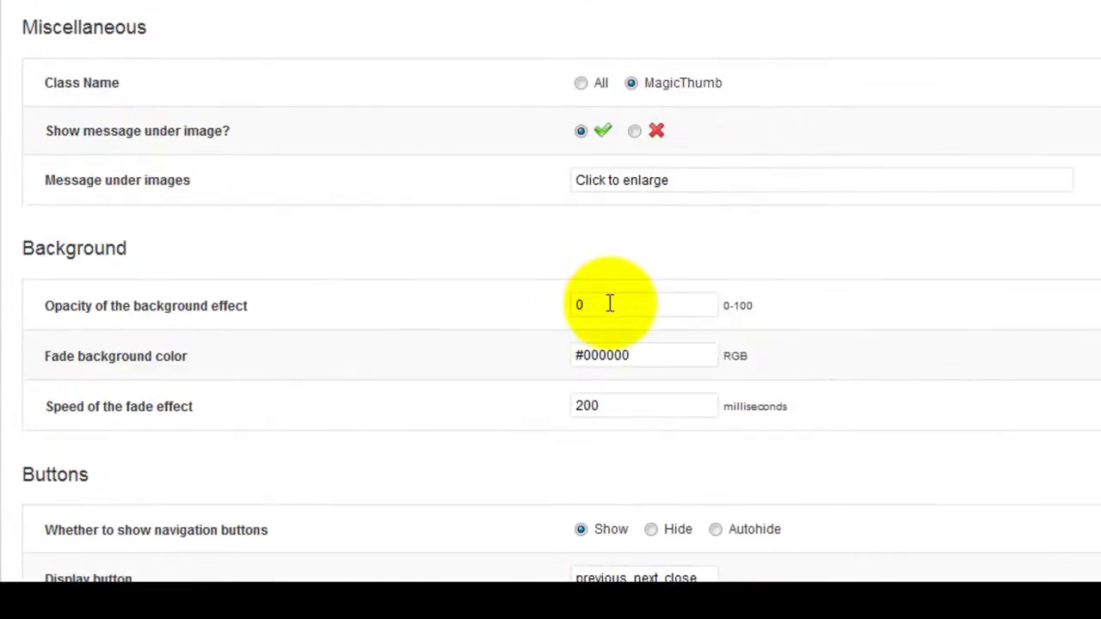
drag(611, 305, 527, 306)
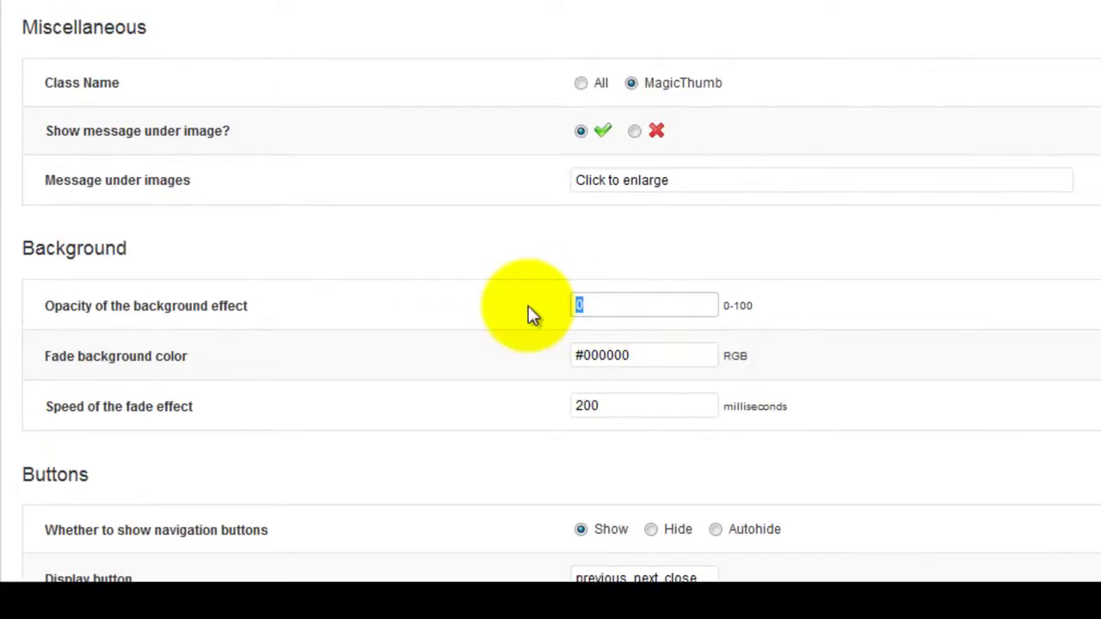
text(55)
key(Tab)
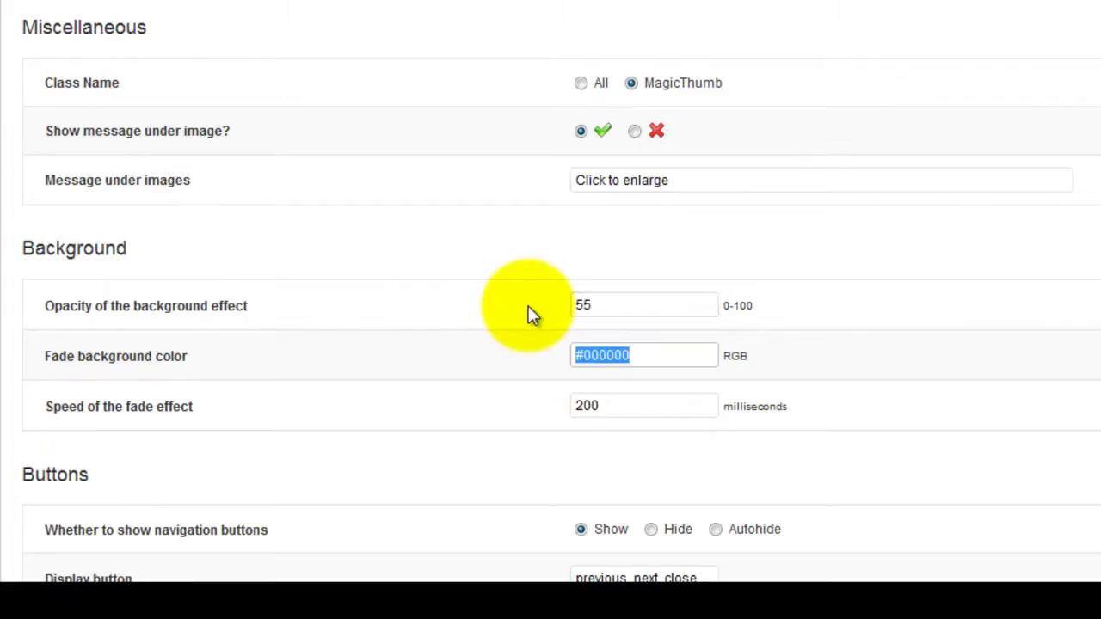
click(645, 355)
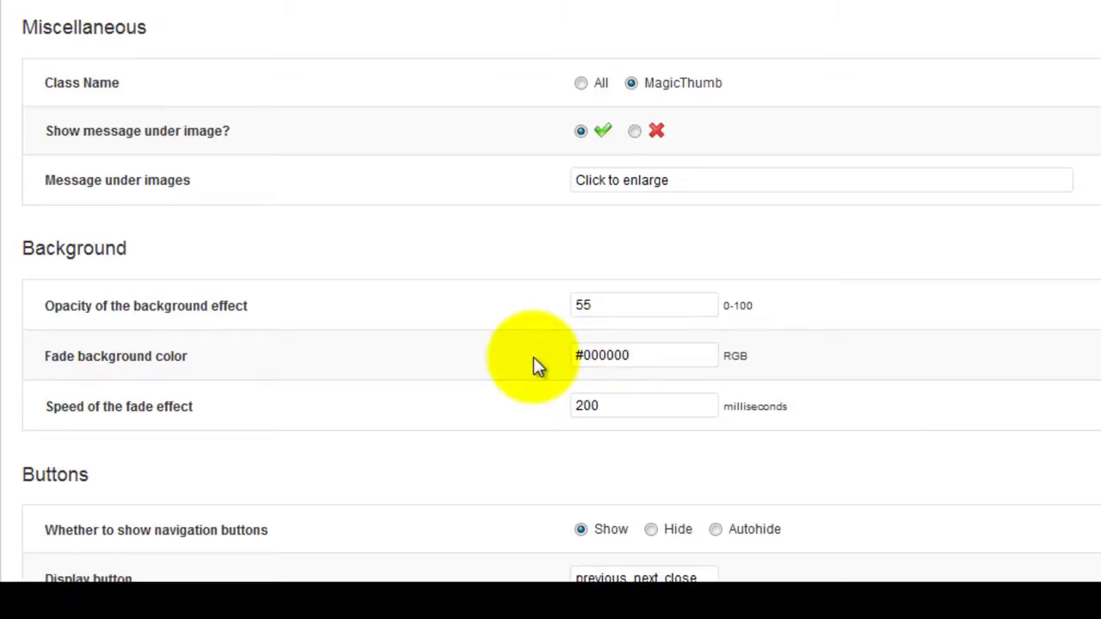
scroll(529, 365, down, 5)
scroll(523, 376, down, 2)
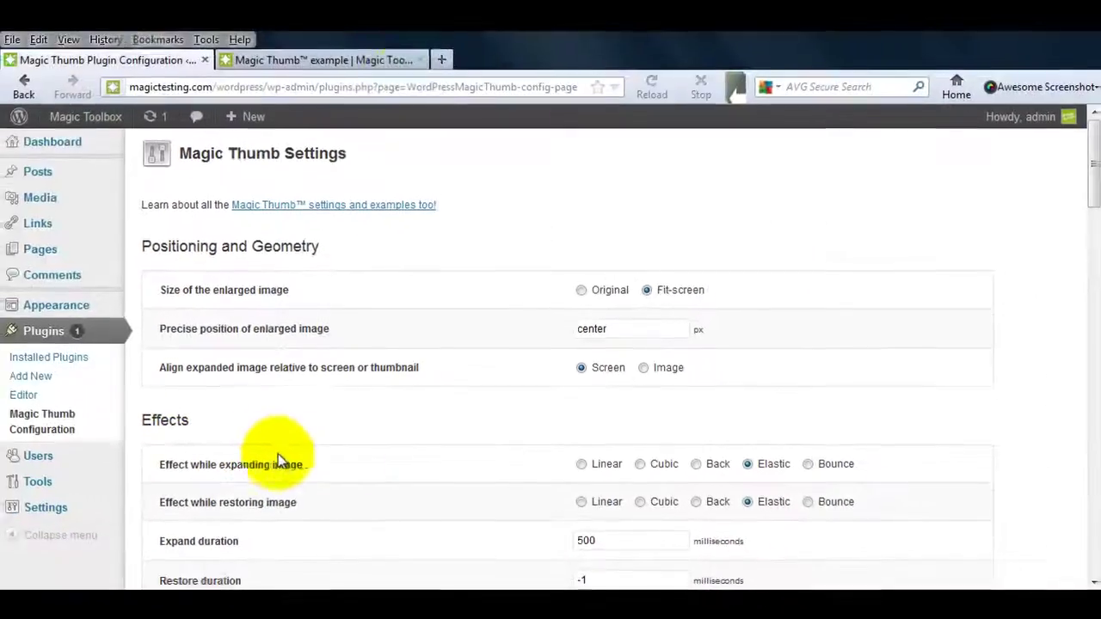
Reload the post preview and enlarge the iMac image twice with the new elastic, dark-background effects.
click(369, 58)
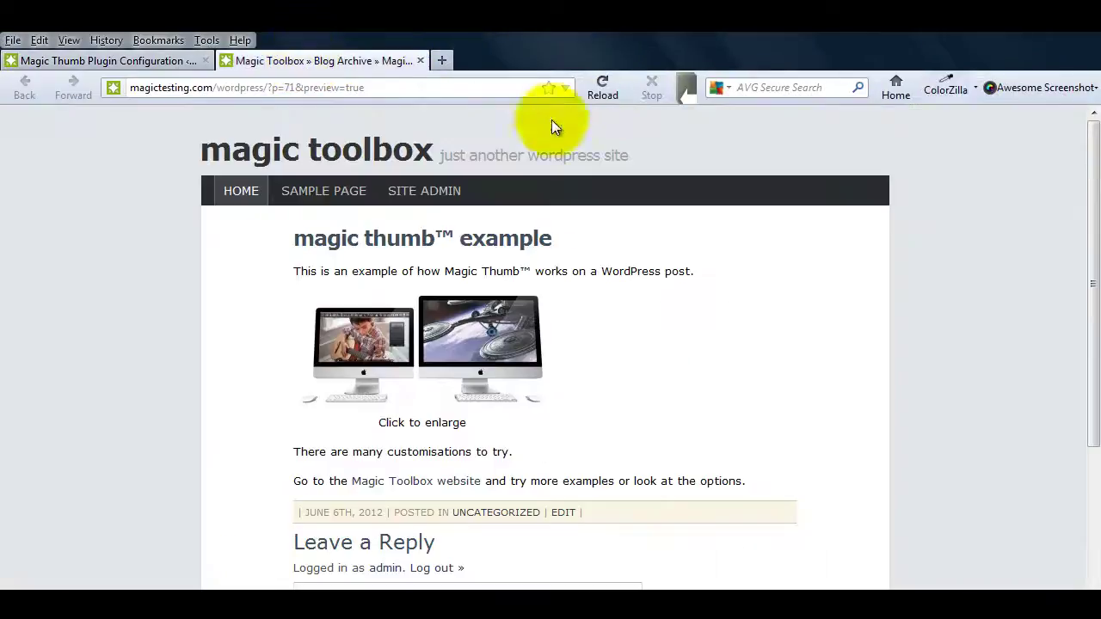
click(604, 86)
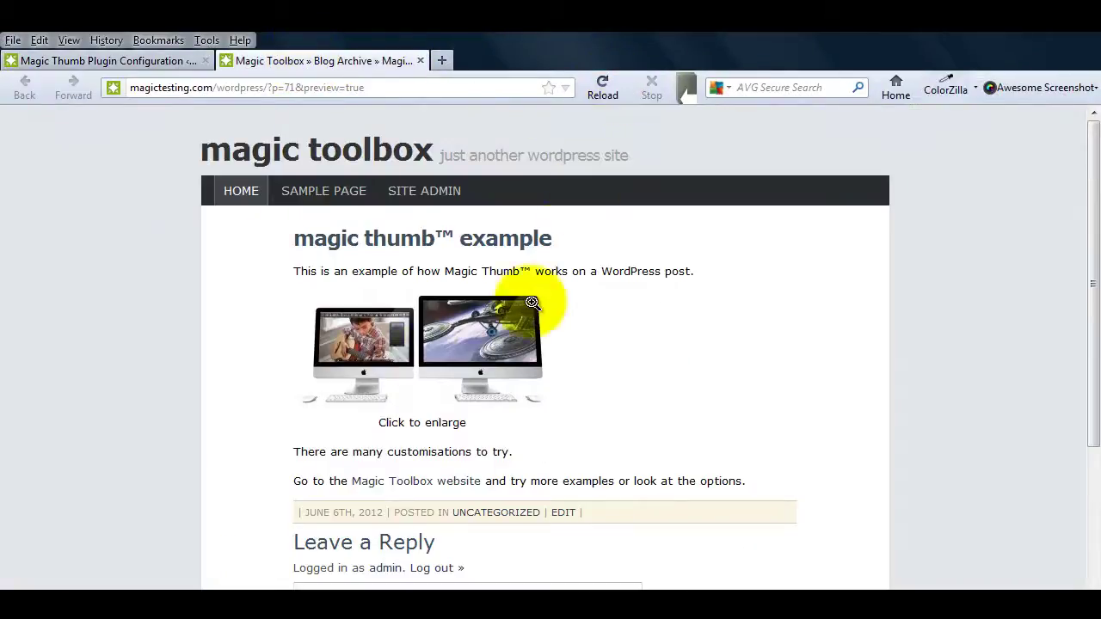
click(400, 353)
click(432, 348)
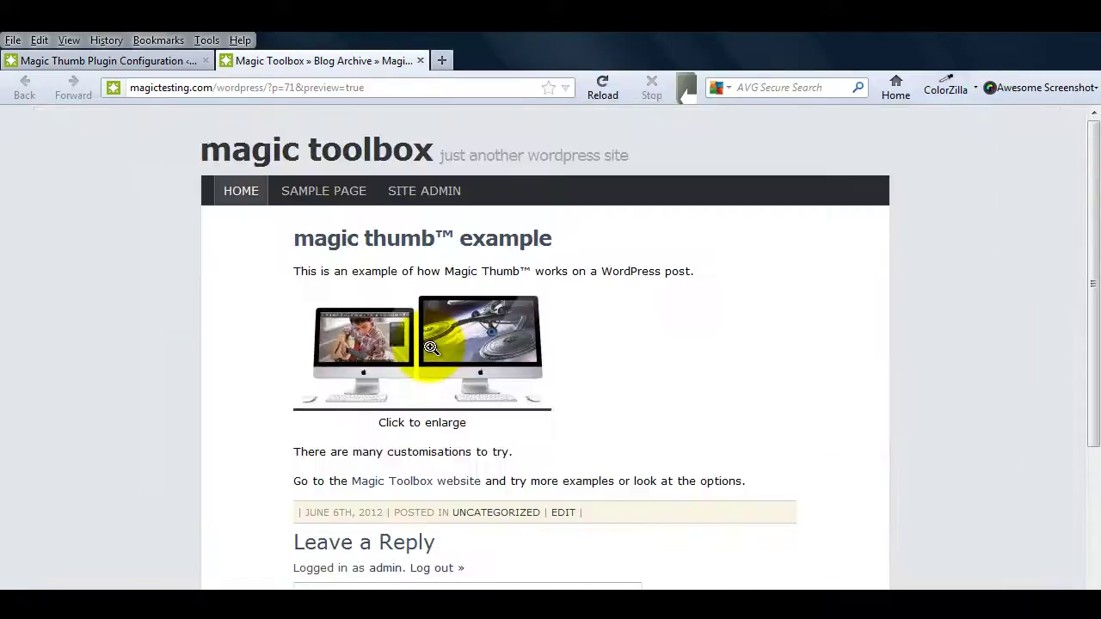
click(431, 348)
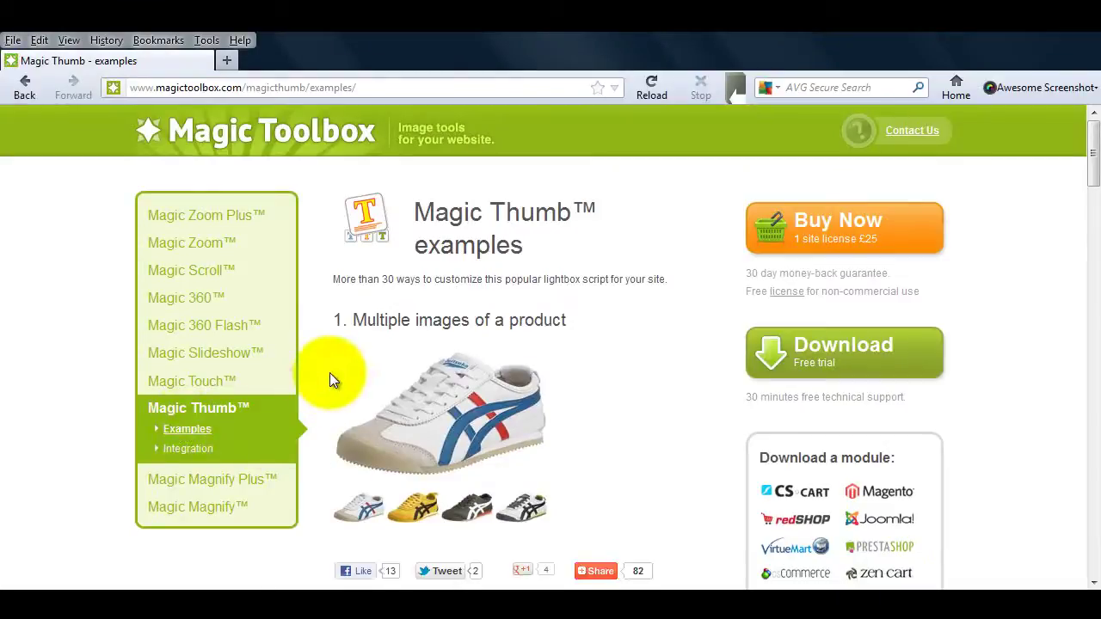
Scroll through the Magic Thumb examples page and jump back to the top.
scroll(301, 422, down, 4)
scroll(294, 440, down, 4)
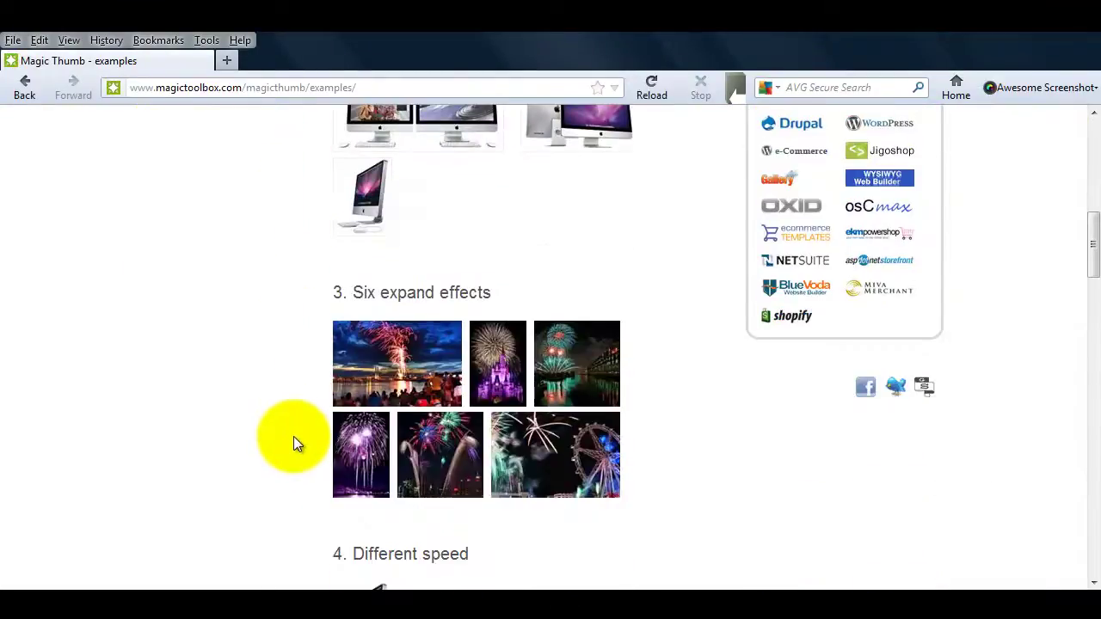
scroll(294, 441, down, 4)
scroll(294, 440, down, 5)
scroll(293, 440, down, 4)
scroll(293, 440, down, 4)
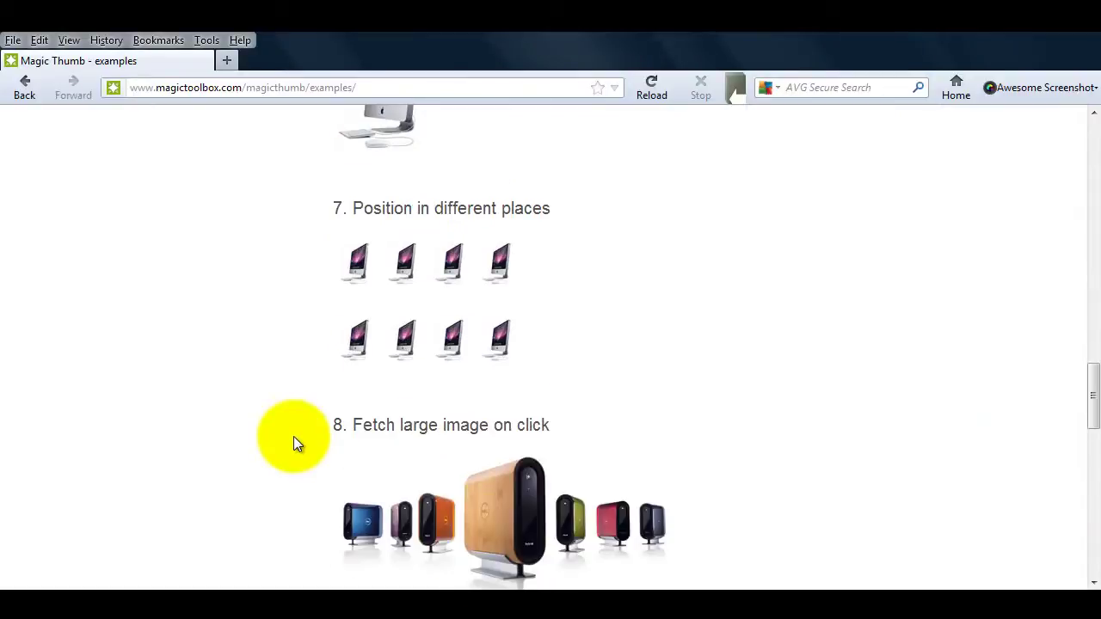
scroll(294, 440, down, 4)
scroll(293, 440, down, 3)
scroll(293, 441, down, 4)
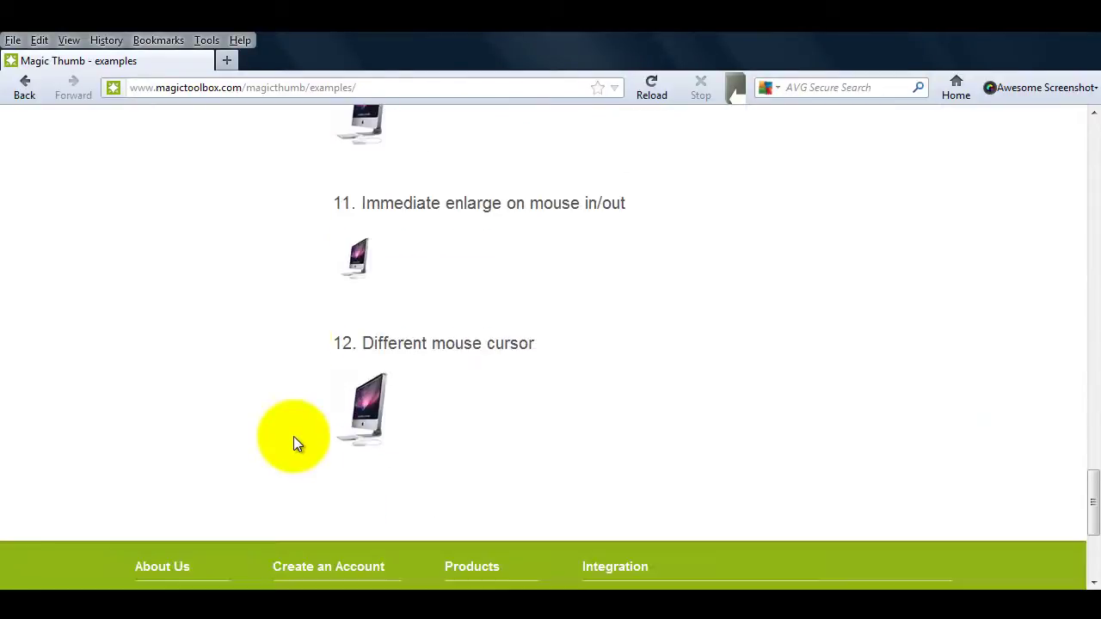
key(Home)
Open the Magic Thumb integration guide and scroll down to its Parameters.
click(191, 449)
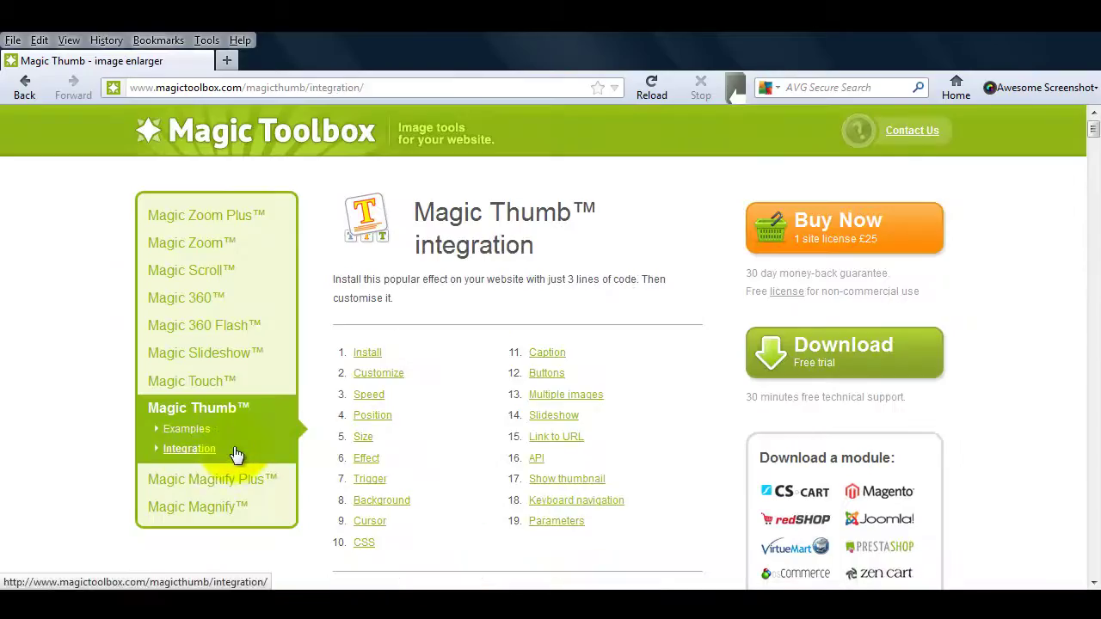
scroll(314, 434, down, 5)
scroll(306, 441, down, 5)
scroll(306, 441, down, 5)
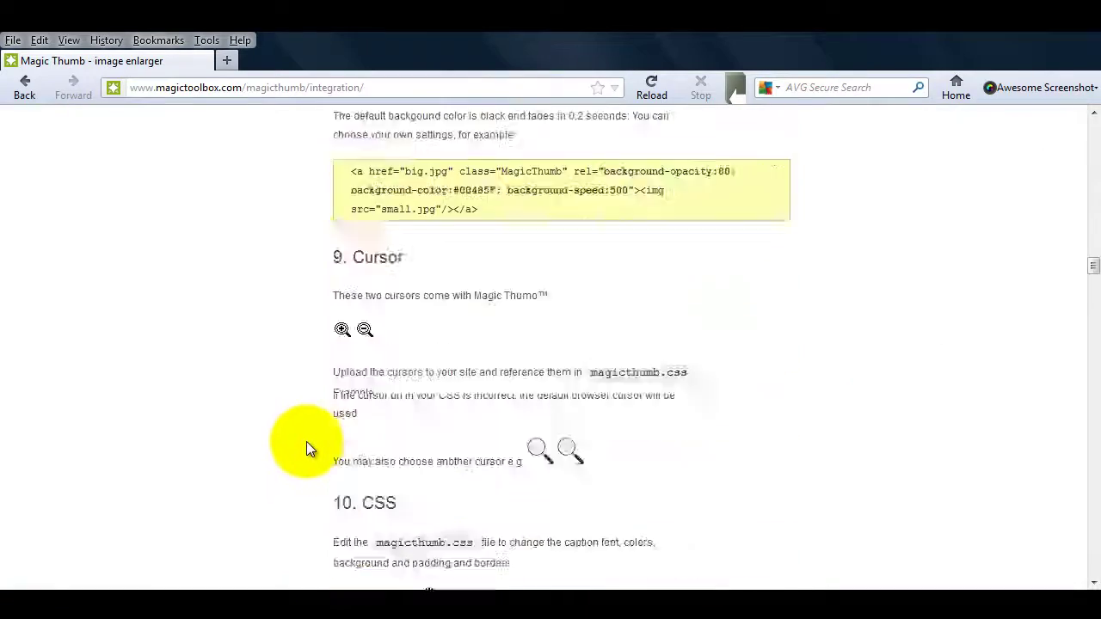
scroll(290, 437, down, 5)
scroll(290, 437, down, 5)
scroll(289, 437, down, 5)
scroll(289, 436, down, 5)
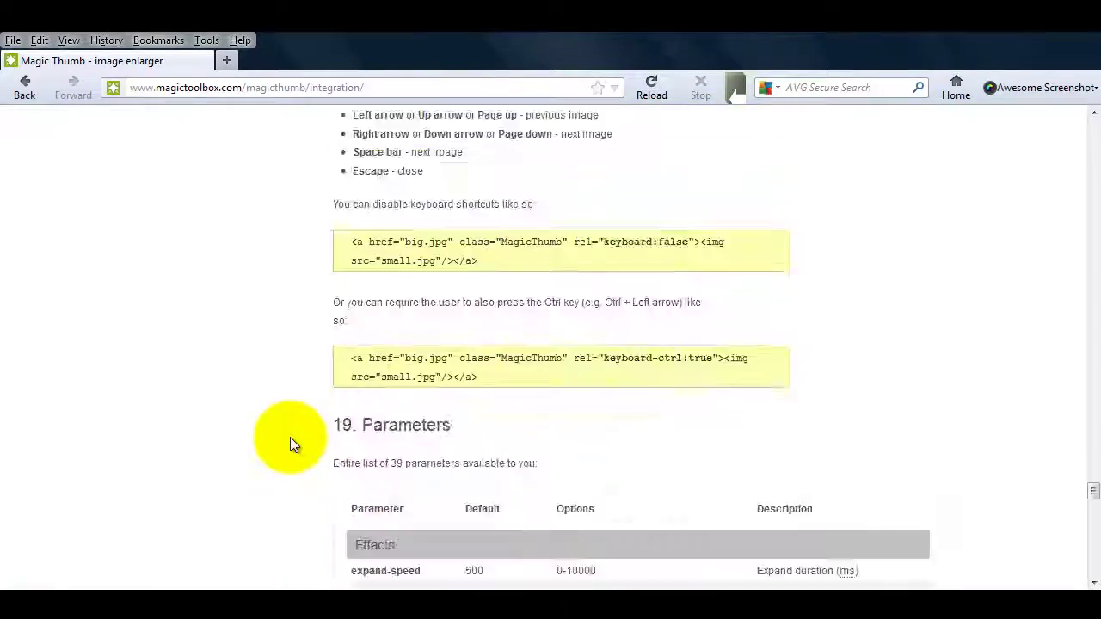
scroll(290, 437, down, 5)
scroll(290, 437, down, 5)
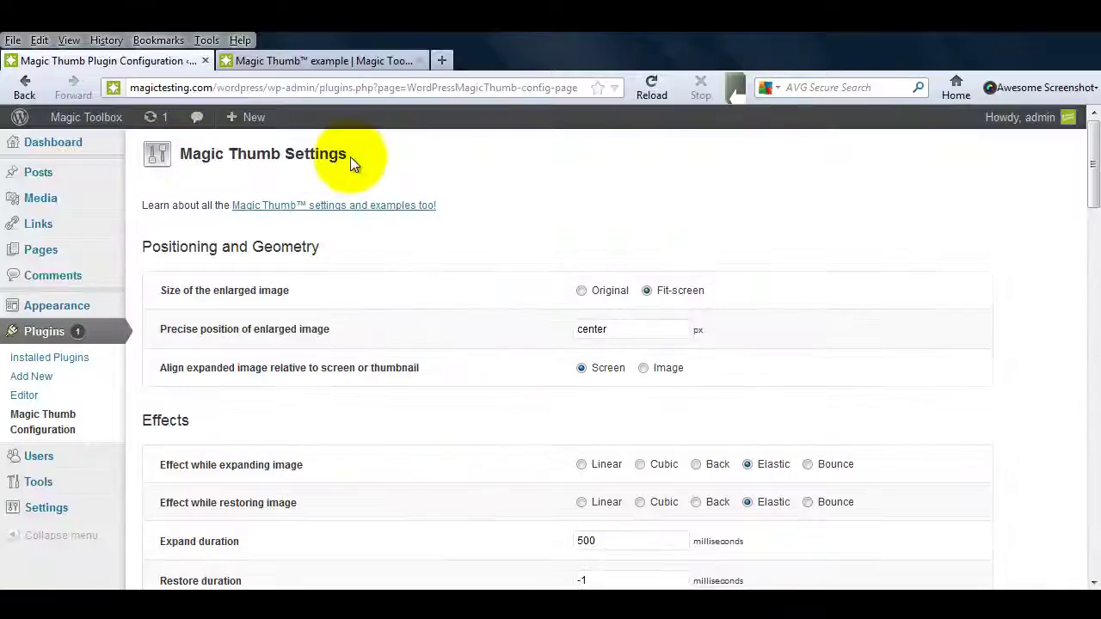
scroll(956, 346, down, 8)
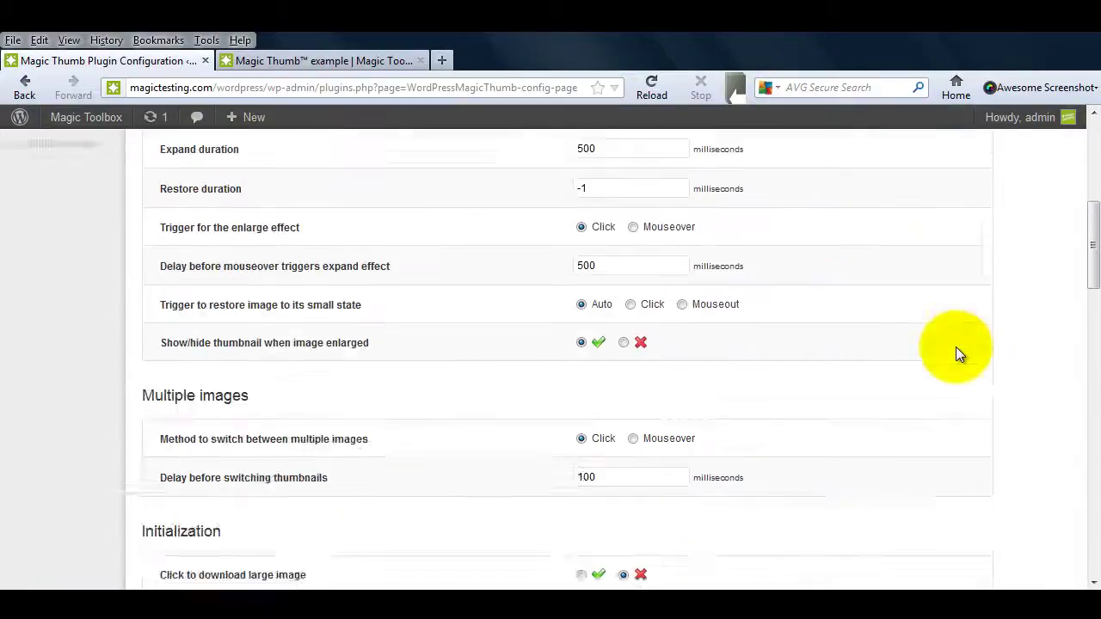
scroll(956, 347, down, 4)
scroll(955, 347, down, 5)
scroll(956, 347, down, 3)
scroll(956, 346, down, 3)
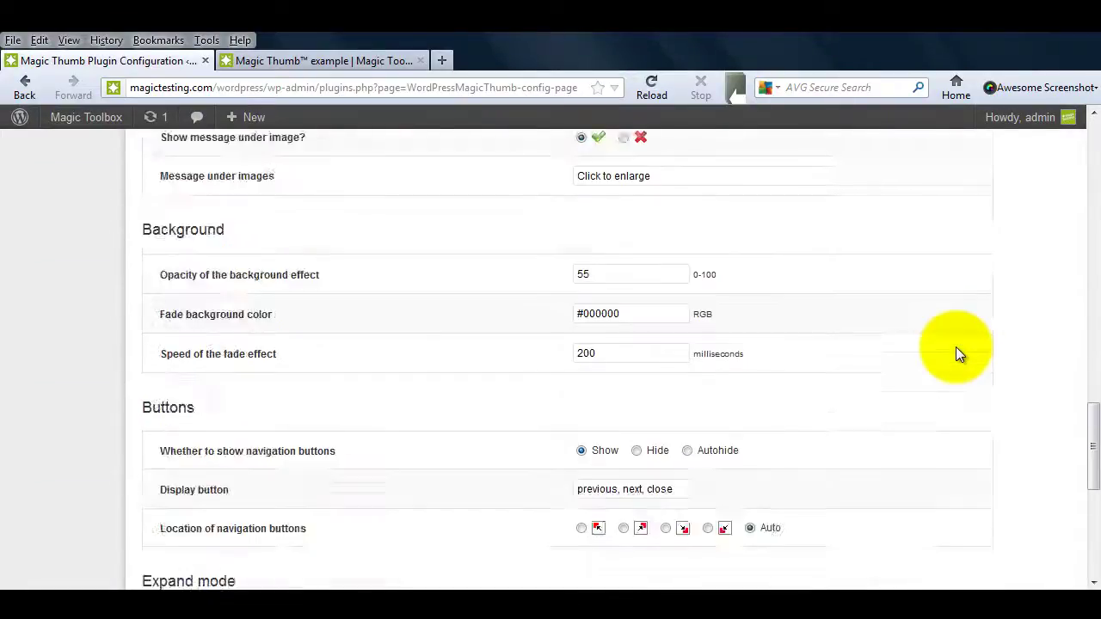
scroll(955, 347, down, 4)
scroll(956, 352, down, 3)
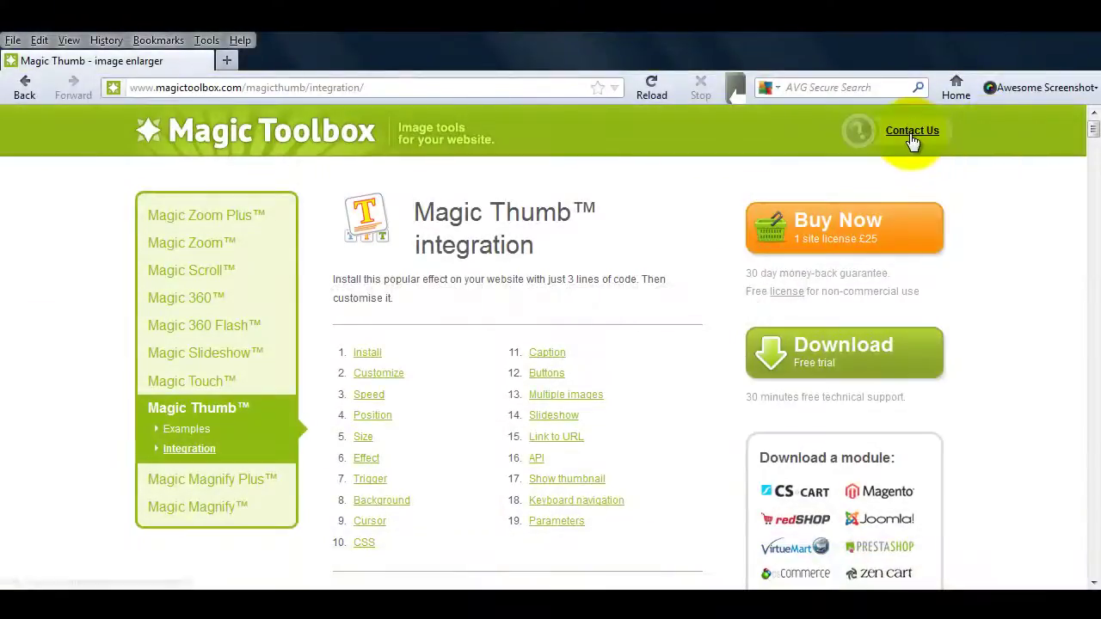
Open the Magic Toolbox Contact us page from the site header.
click(912, 133)
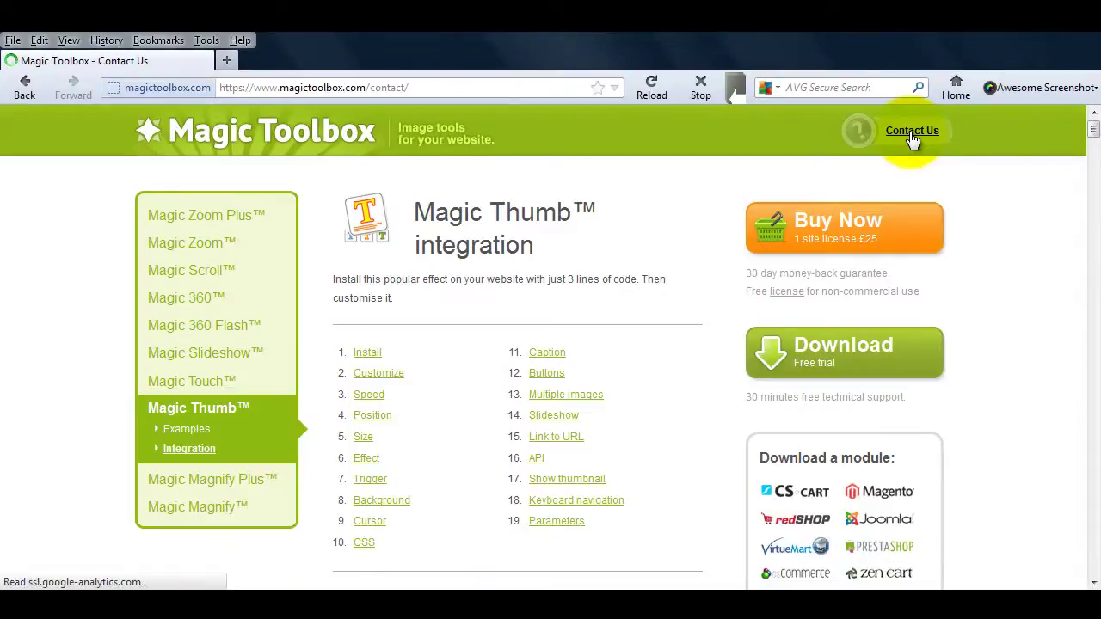